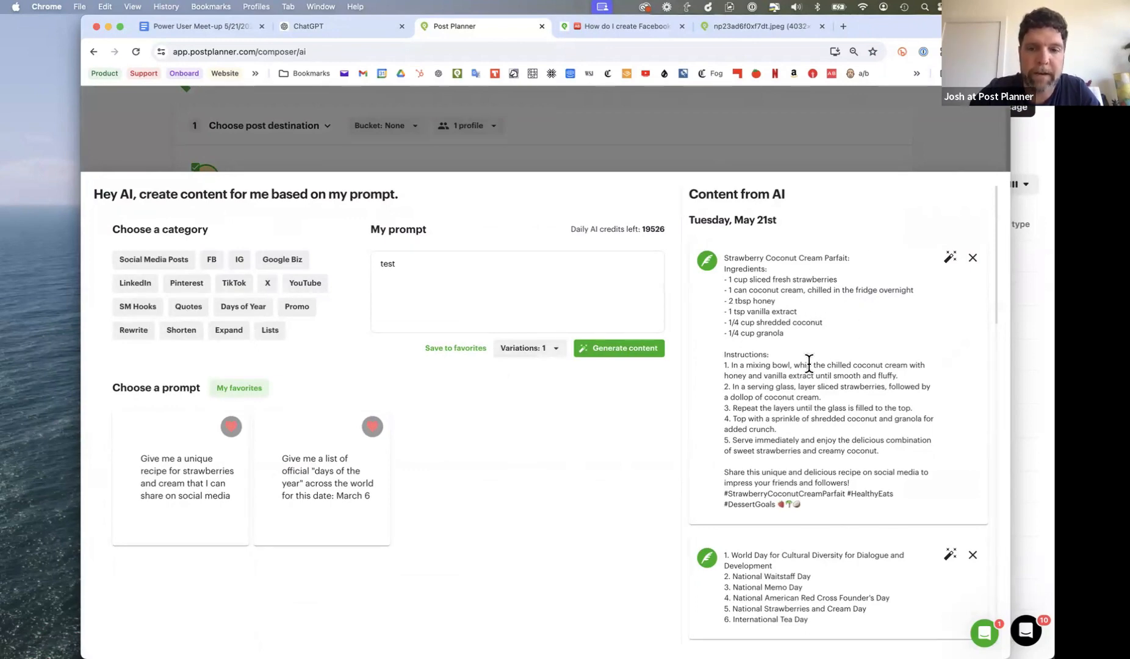
- Look through the previously generated AI content, including the Strawberry Coconut Cream Parfait recipe and the days-of-the-year list
scroll(810, 364, "down", 6)
scroll(808, 362, "down", 10)
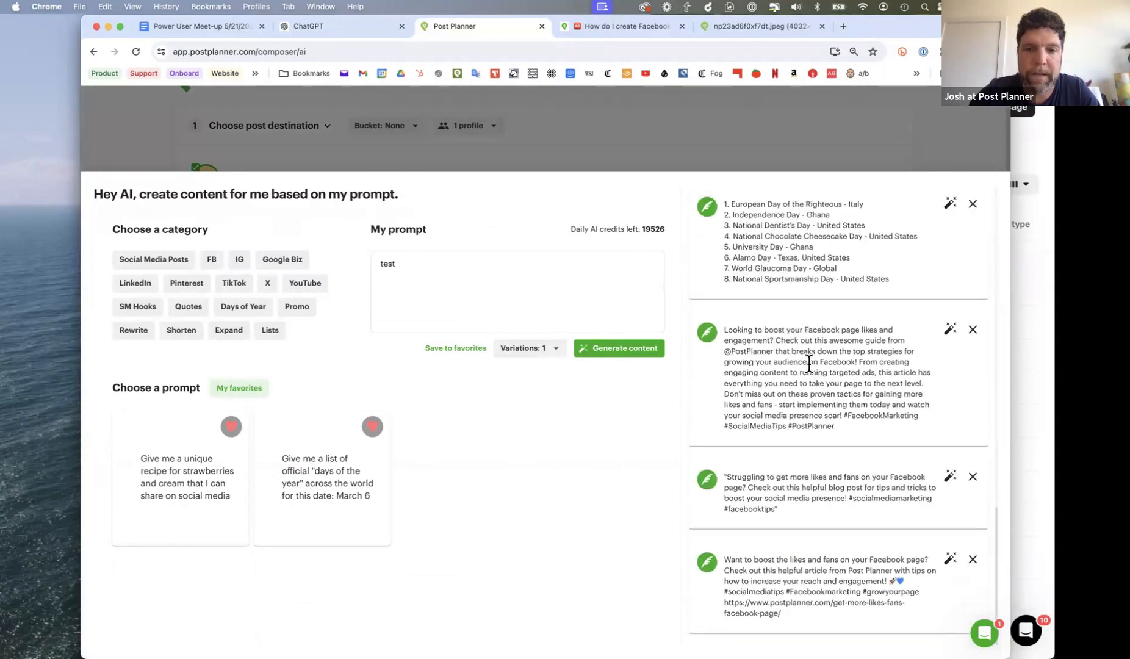
scroll(808, 363, "up", 20)
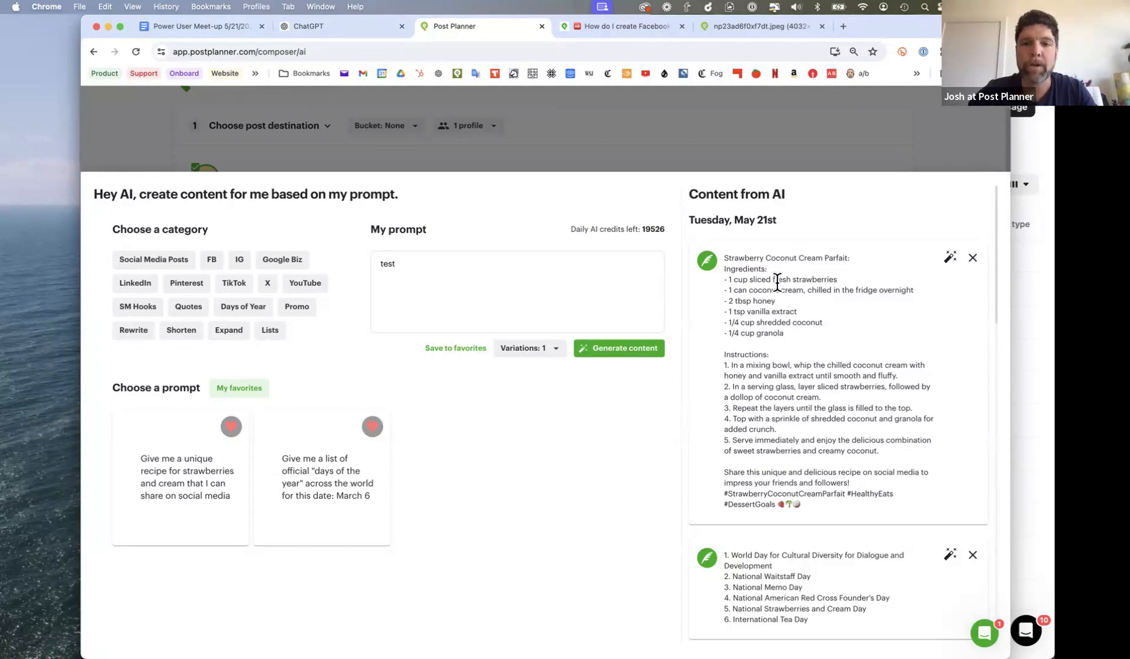
scroll(782, 289, "down", 1)
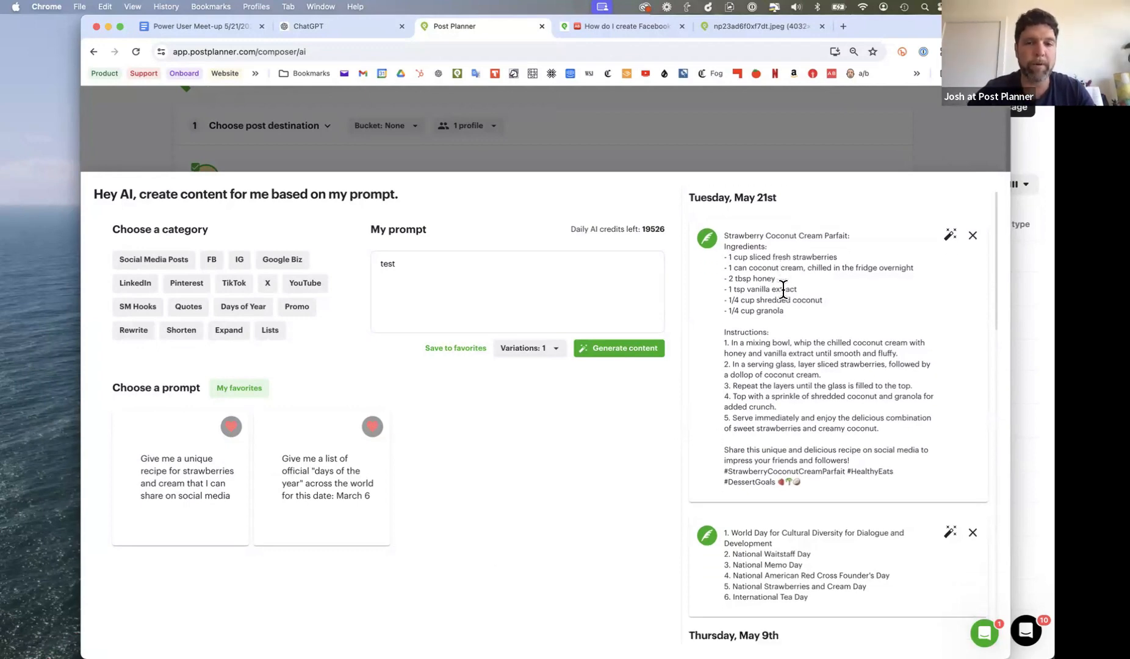
scroll(783, 289, "down", 5)
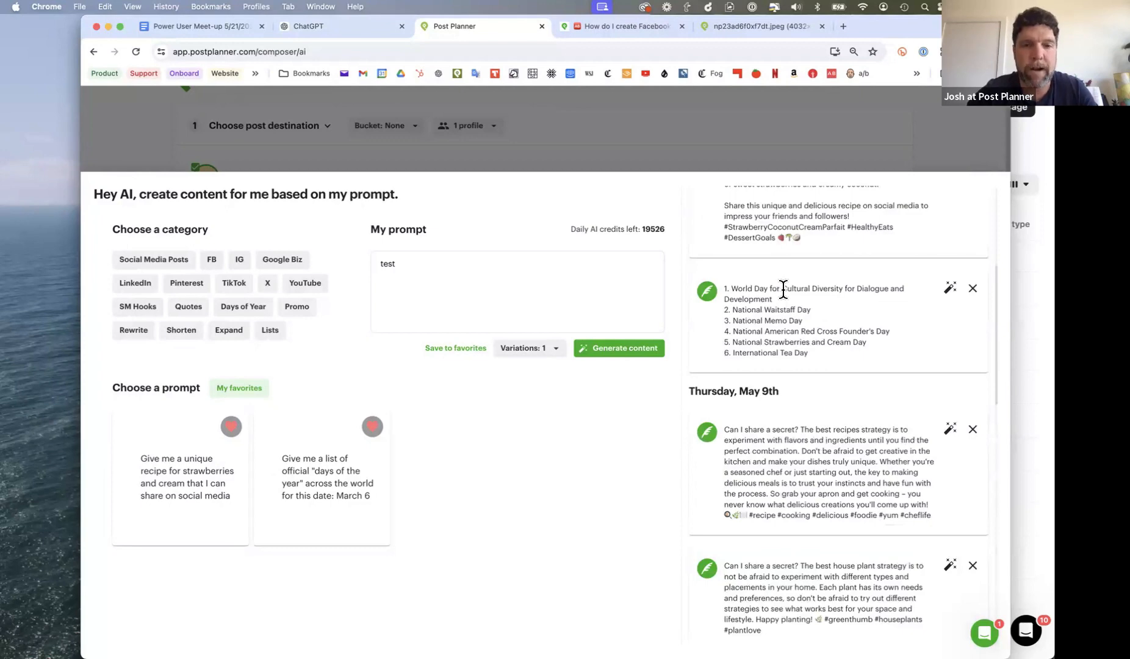
scroll(782, 292, "up", 2)
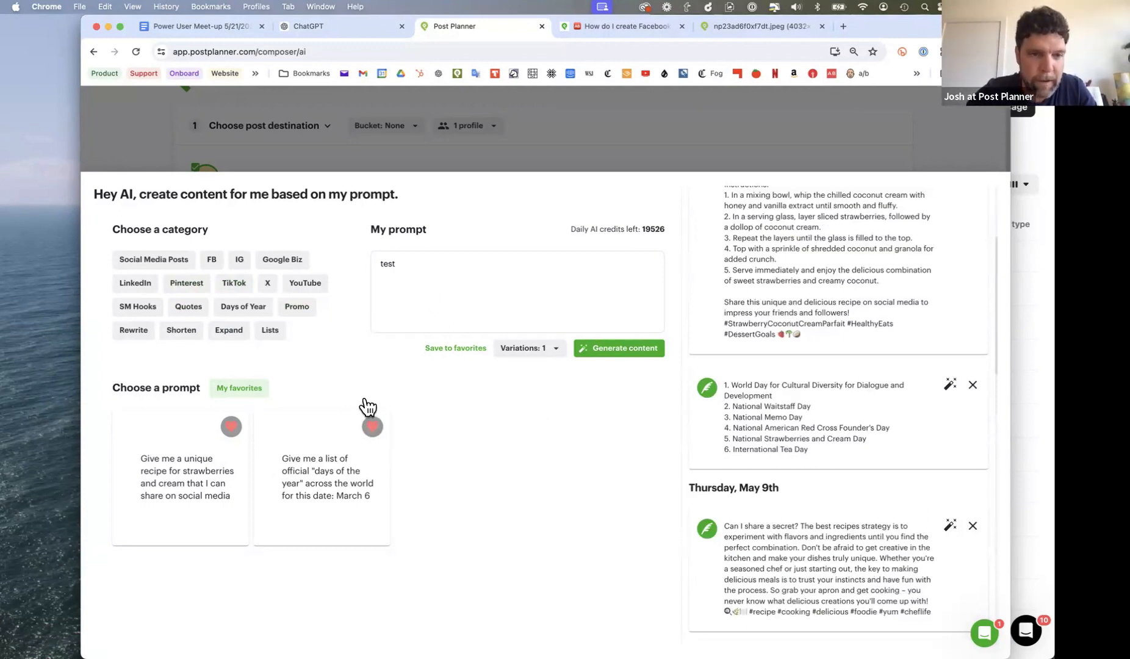
- Clear the prompt, load the favorite days-of-the-year prompt for March 6, and highlight National Strawberries and Cream Day in the generated list
left_click_drag(413, 271, 379, 263)
key("BackSpace")
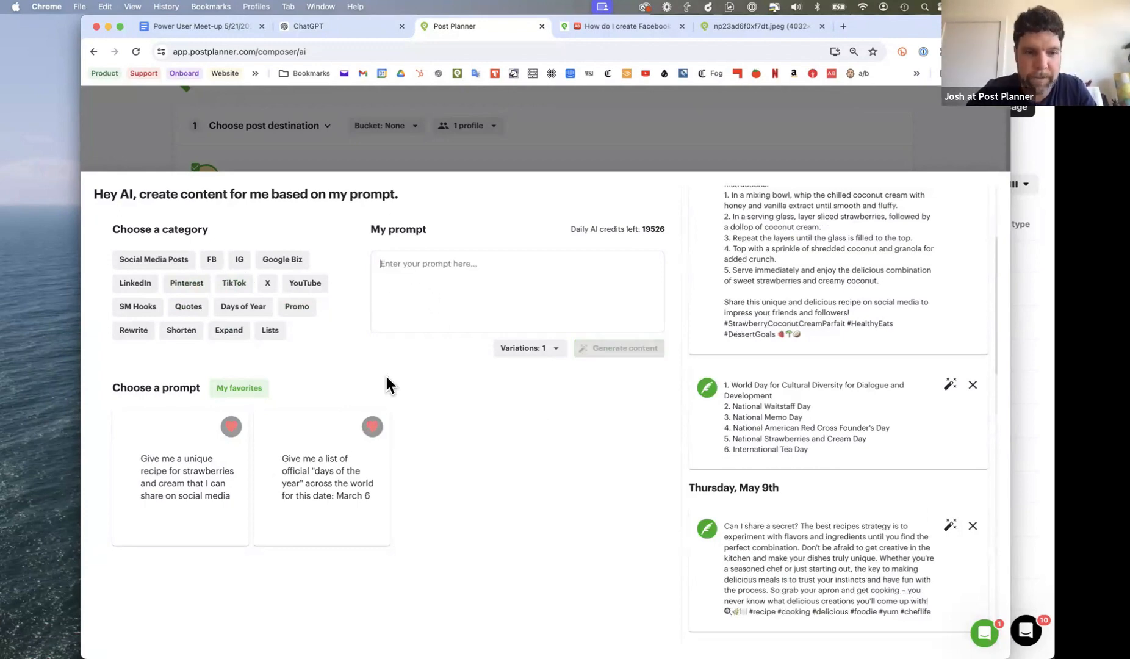
left_click(305, 479)
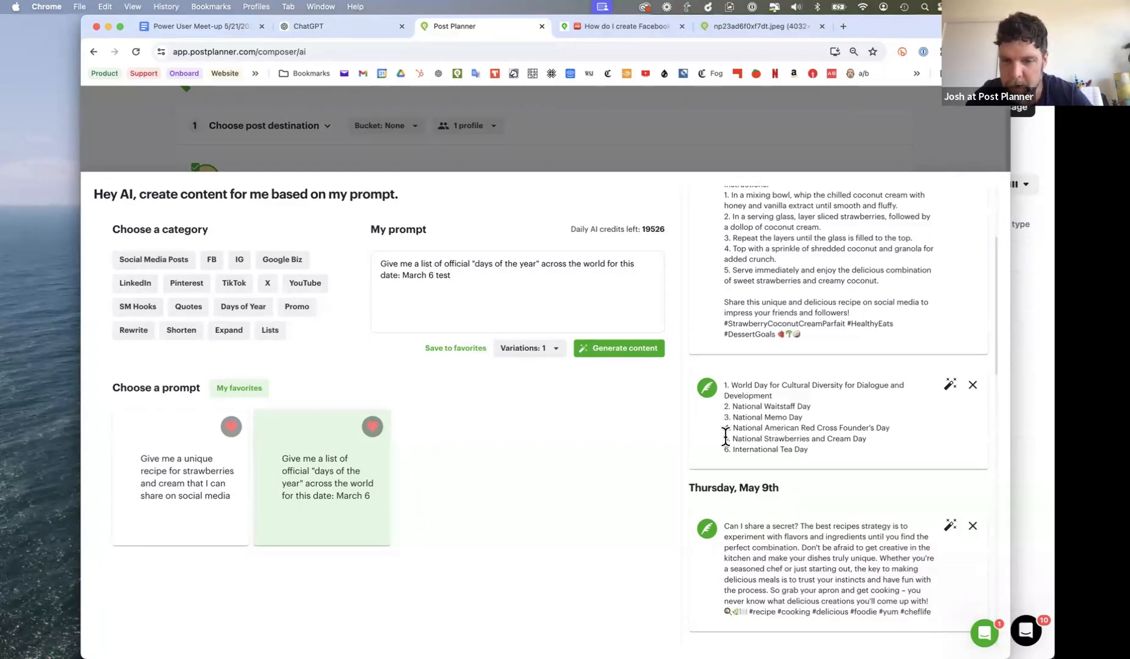
left_click_drag(725, 437, 870, 437)
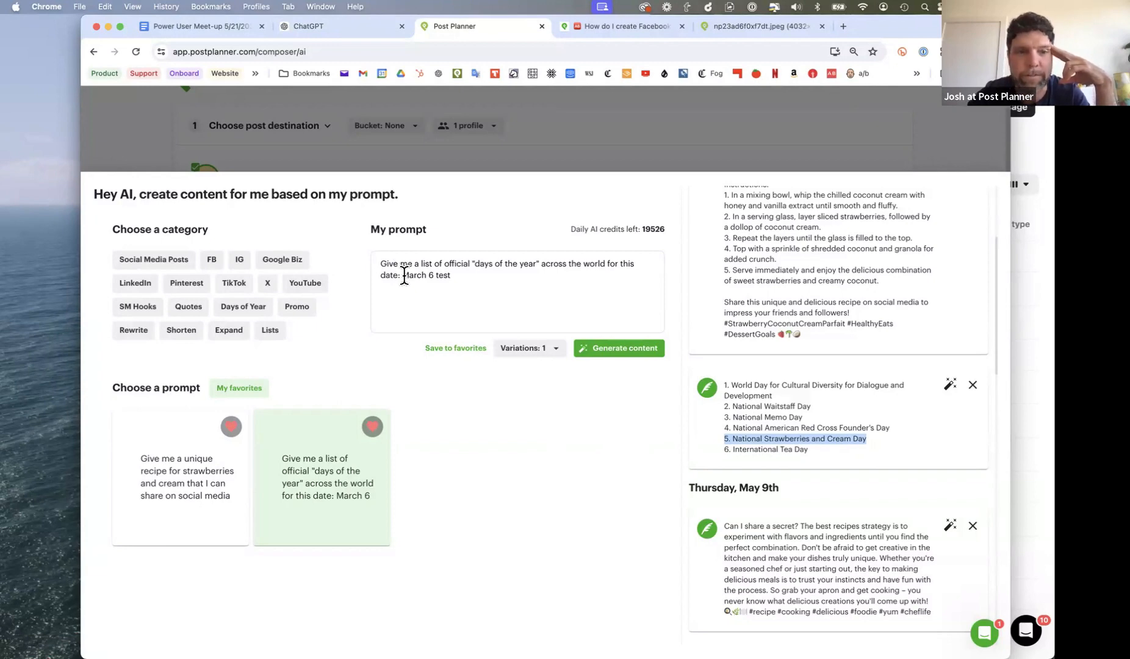
key("BackSpace")
key("BackSpace")
key("BackSpace")
key("BackSpace")
key("BackSpace")
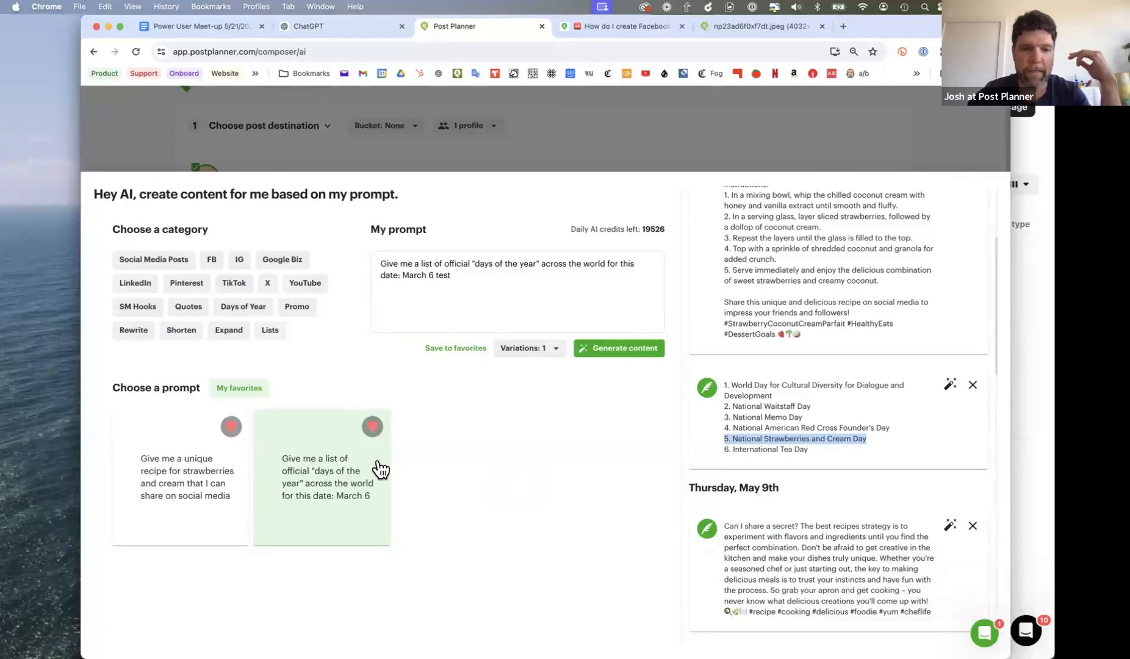
- Load the favorite strawberries and cream recipe prompt, remove the trailing word "test", and generate content from it
left_click(188, 491)
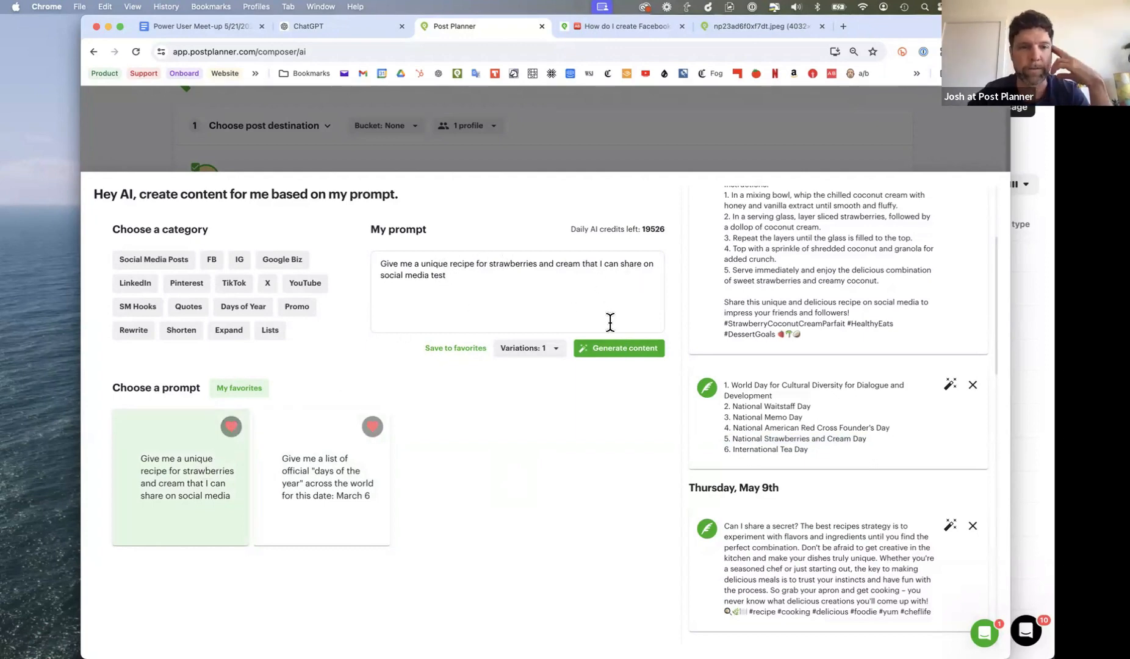
left_click(495, 270)
key("BackSpace")
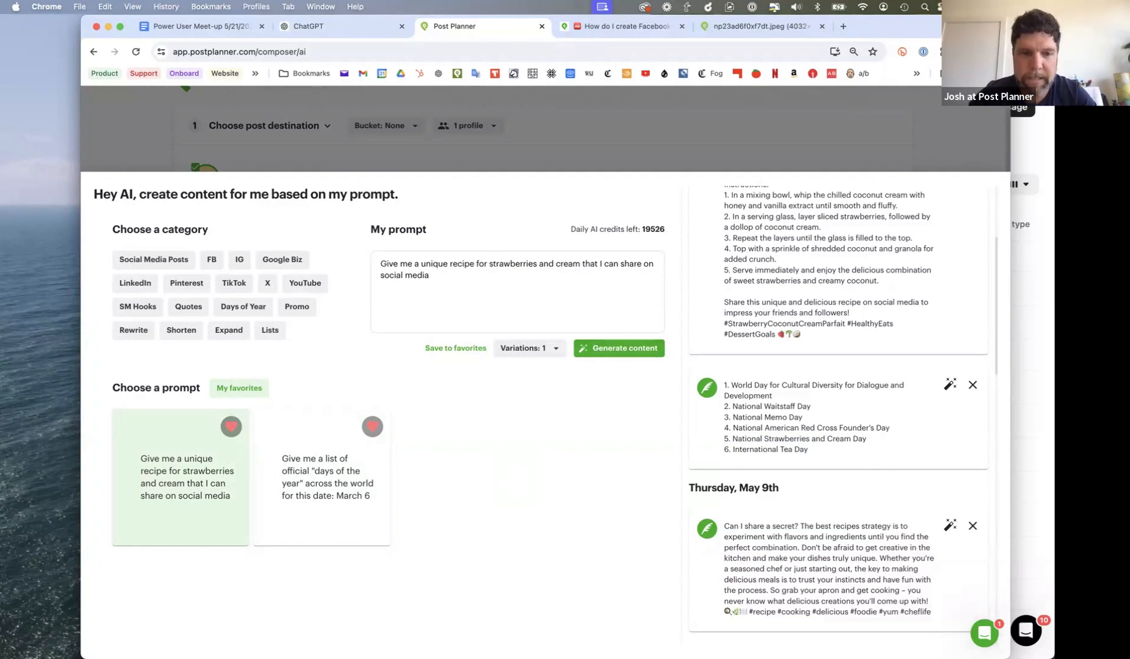
left_click(603, 350)
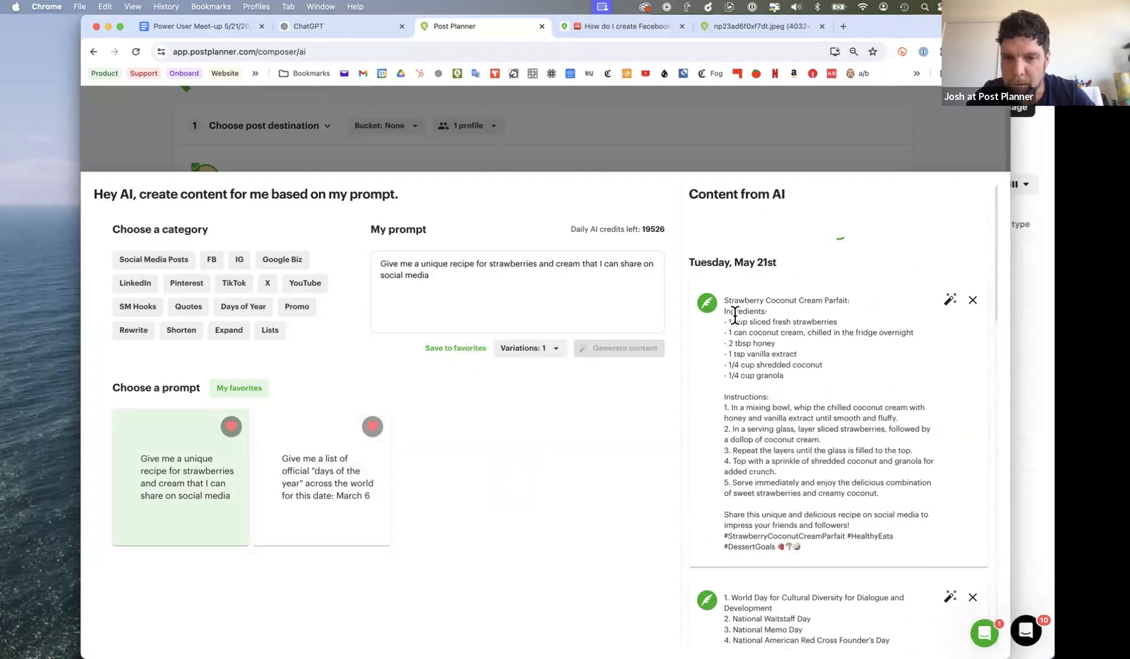
- Copy the generated Strawberry Coconut Cream Parfait recipe and replace the post's "test" text with it
scroll(799, 323, "down", 5)
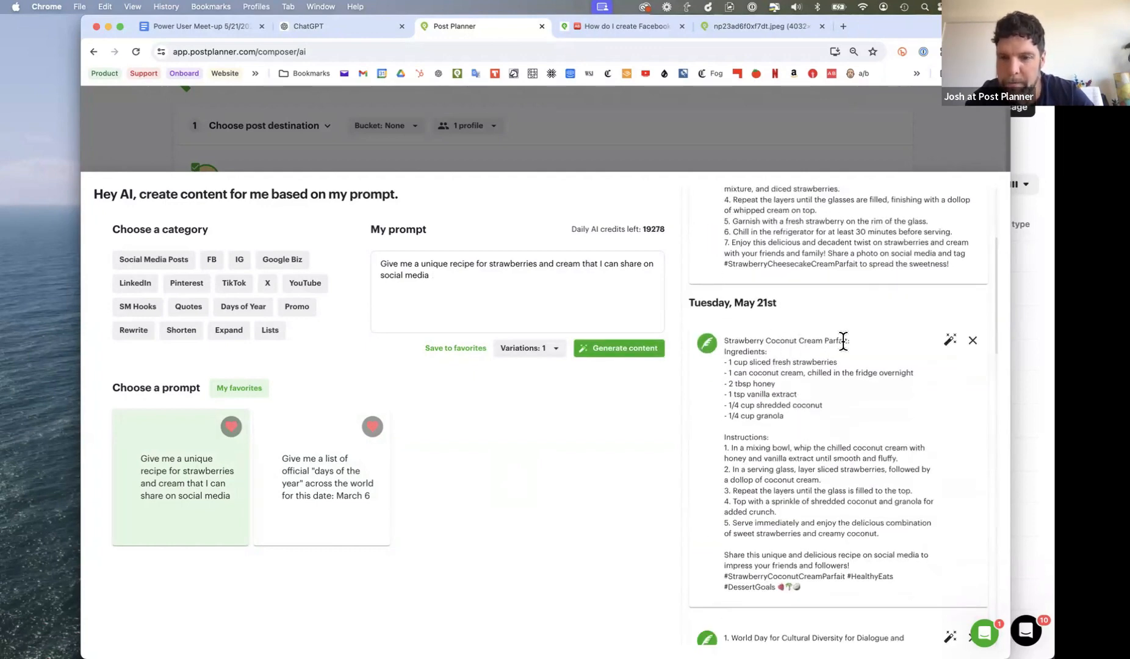
scroll(847, 379, "down", 2)
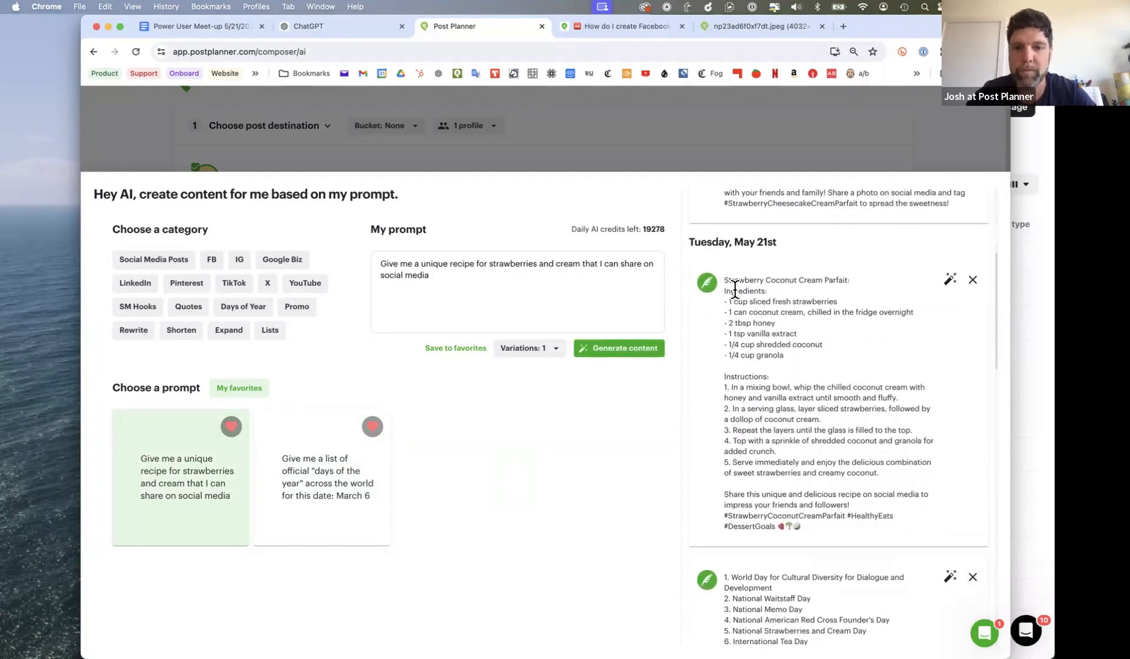
left_click(707, 283)
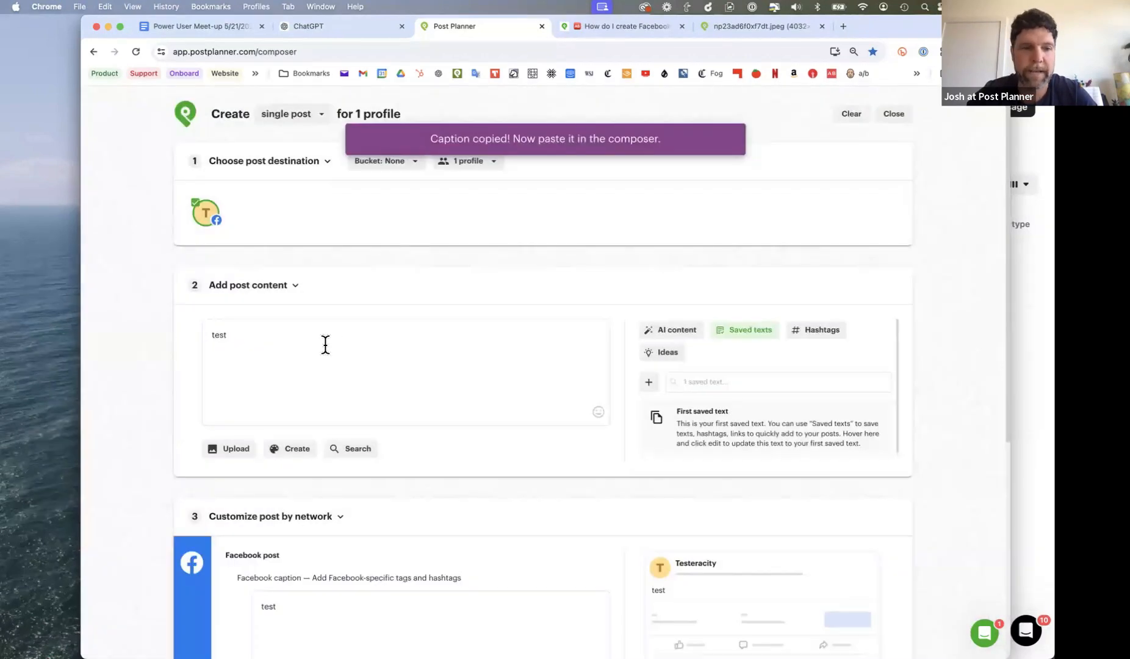
key("super+a")
type("Strawberry Coconut Cream Parfait: Ingredients: - 1 cup sliced fresh strawberries - 1 can coconut cream, chilled in the fridge overnight - 2 tbsp honey - 1 tsp vanilla extract - 1/4 cup shredded coconut - 1/4 cup granola  Instructions: 1. In a mixing bowl, whip the chilled coconut cream with honey and vanilla extract until smooth and fluffy. 2. In a serving glass, layer sliced strawberries, followed by a dollop of coconut cream. 3. Repeat the layers until the glass is filled to the top. 4. Top with a sprinkle of shredded coconut and granola for added crunch. 5. Serve immediately and enjoy the delicious combination of sweet strawberries and creamy coconut.  Share this unique and delicious recipe on social media to impress your friends and followers! #StrawberryCoconutCreamParfait #HealthyEats #DessertGoals 🍓🌴🥥")
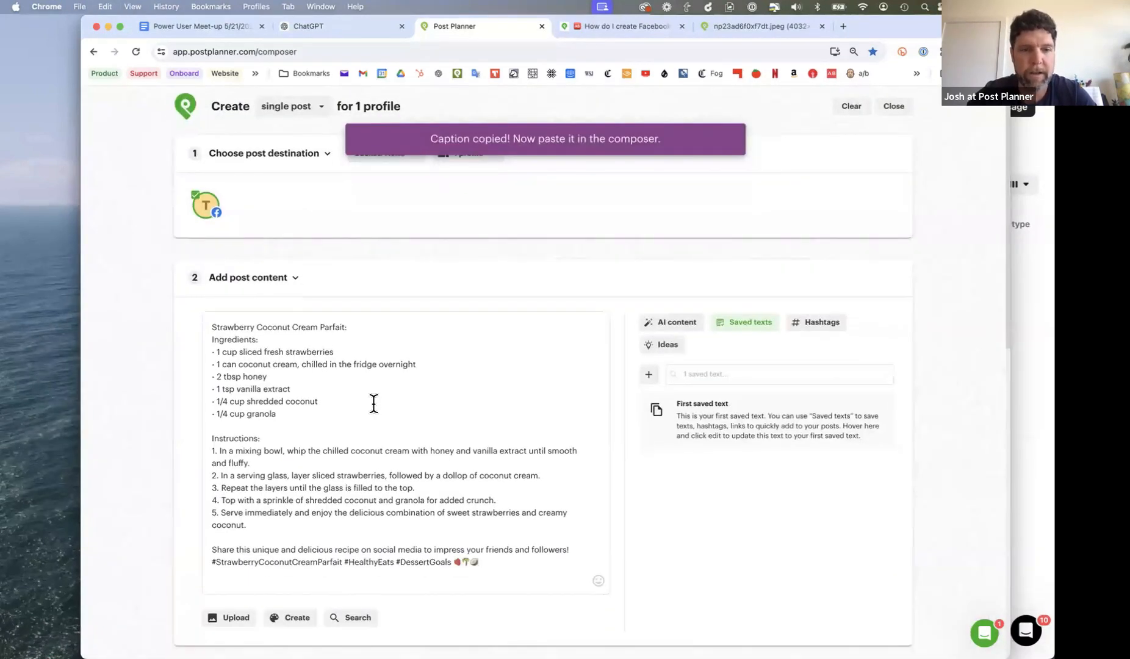
scroll(373, 401, "down", 3)
scroll(373, 403, "up", 2)
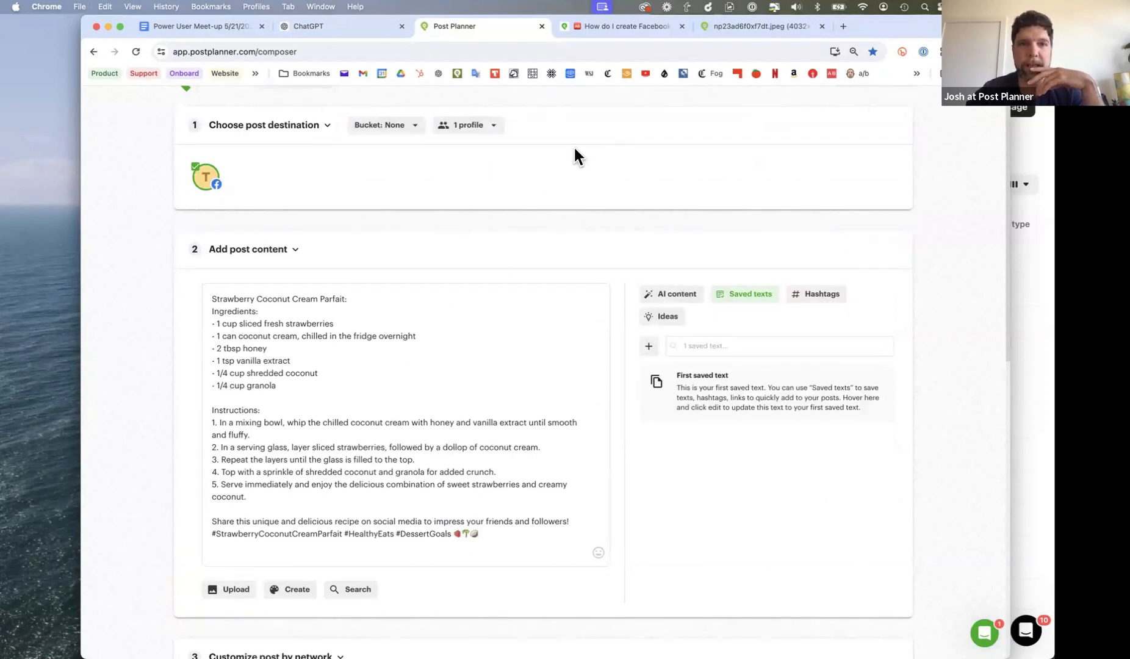
- Switch to ChatGPT and copy the portrait image of the strawberry parfait in front of the snow-capped Alps
left_click(334, 31)
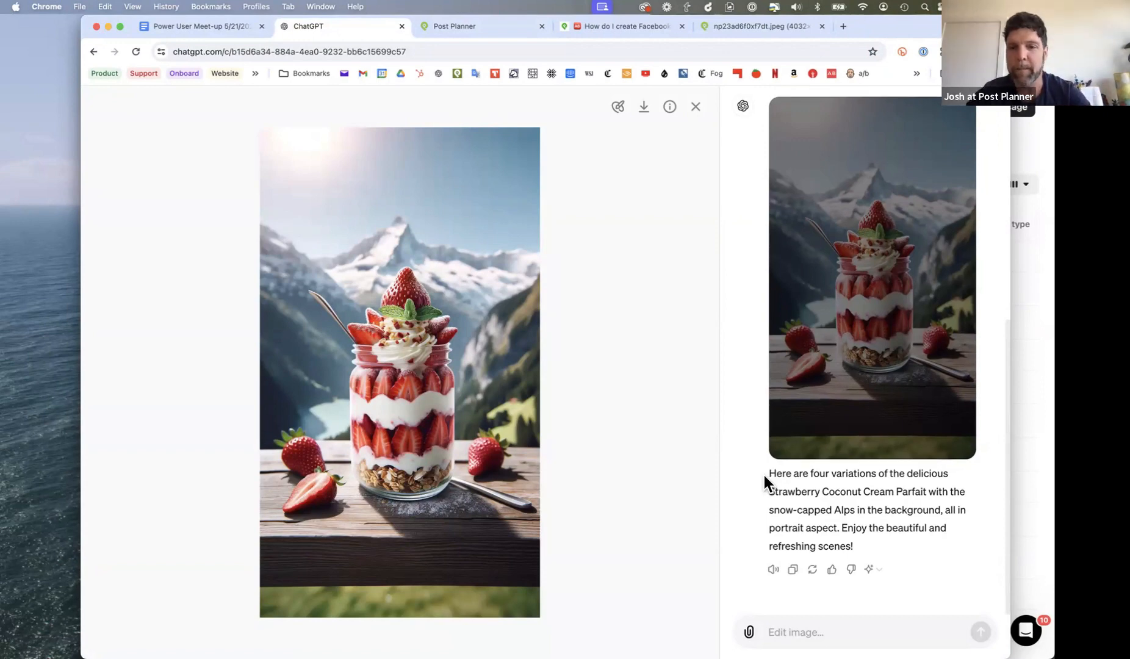
scroll(764, 480, "up", 10)
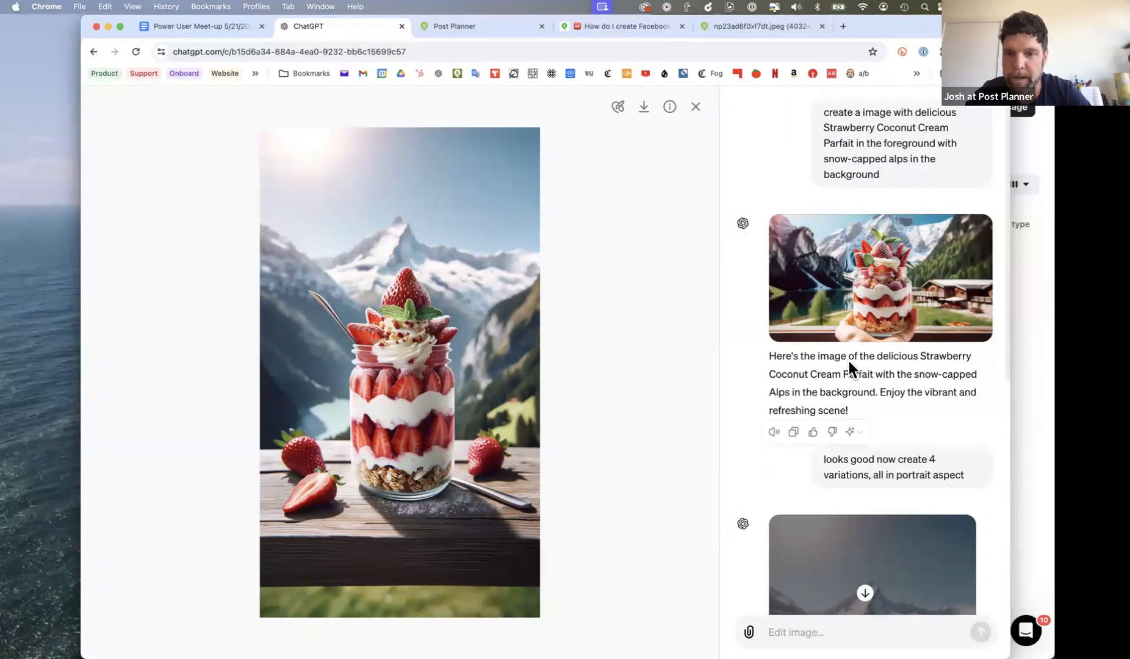
scroll(938, 365, "down", 1)
scroll(938, 364, "down", 2)
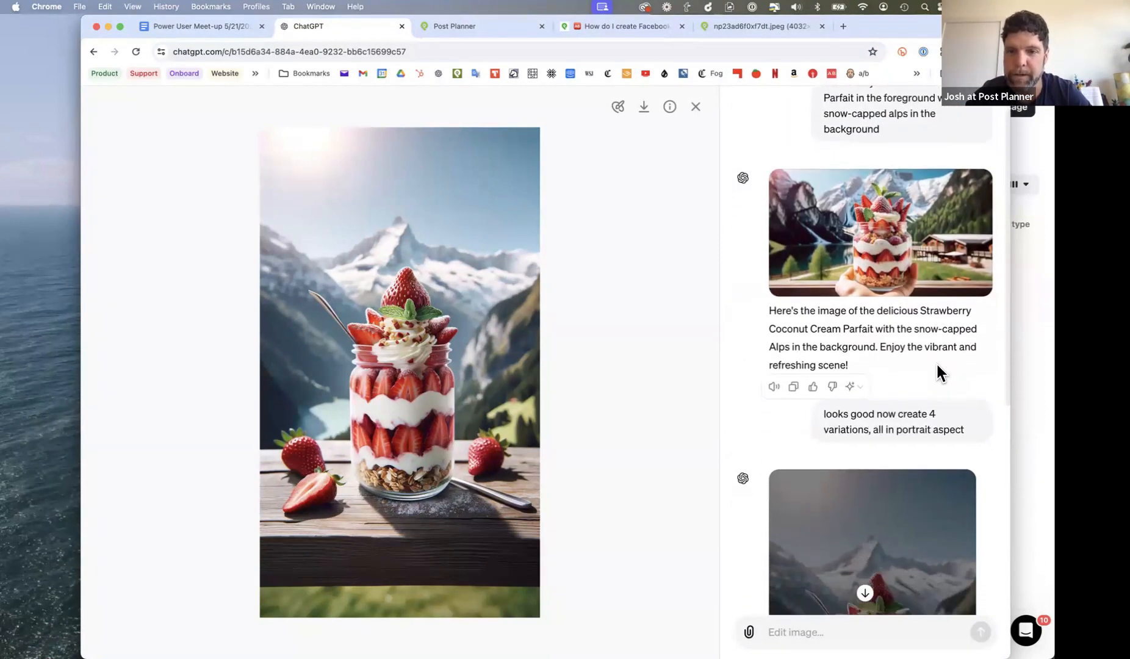
scroll(920, 349, "down", 3)
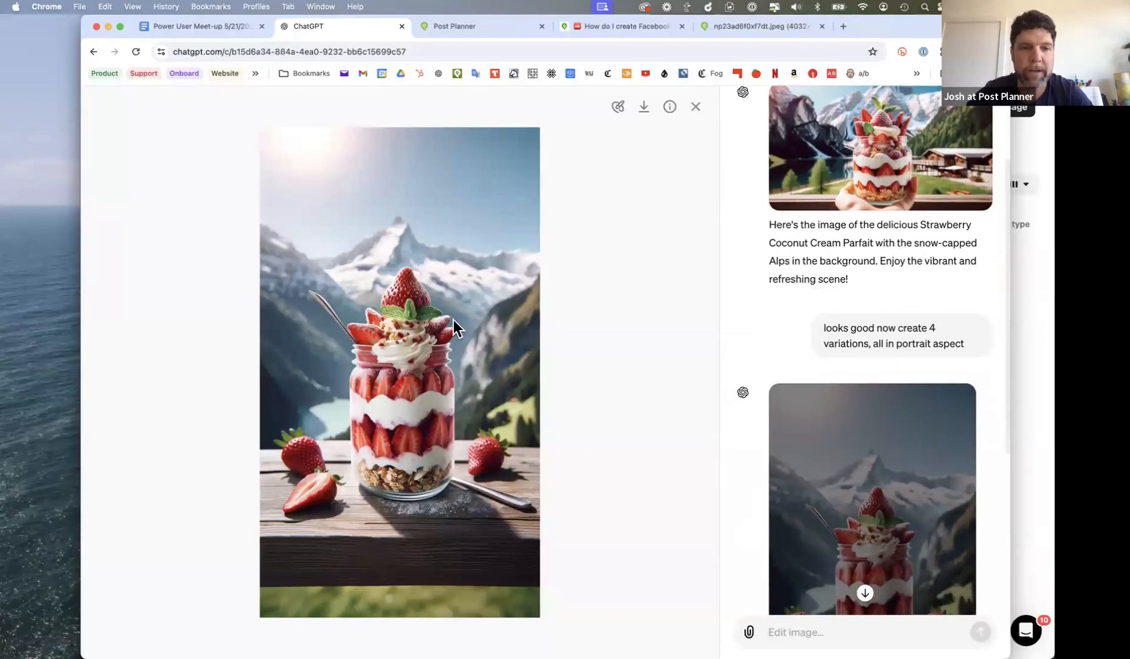
right_click(381, 358)
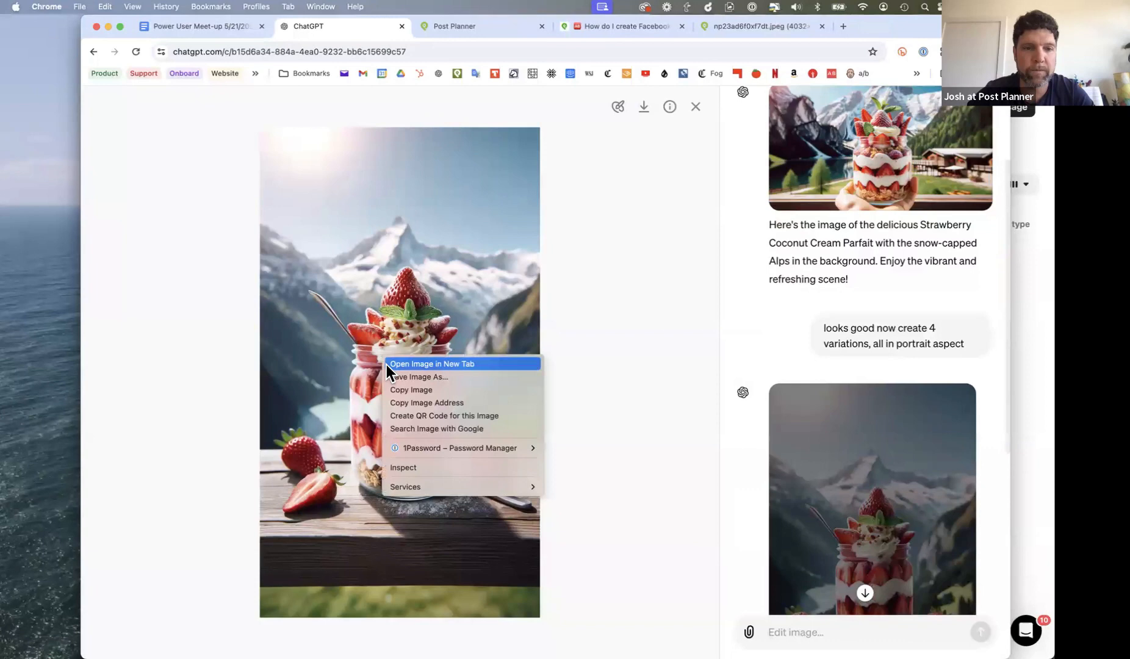
left_click(407, 389)
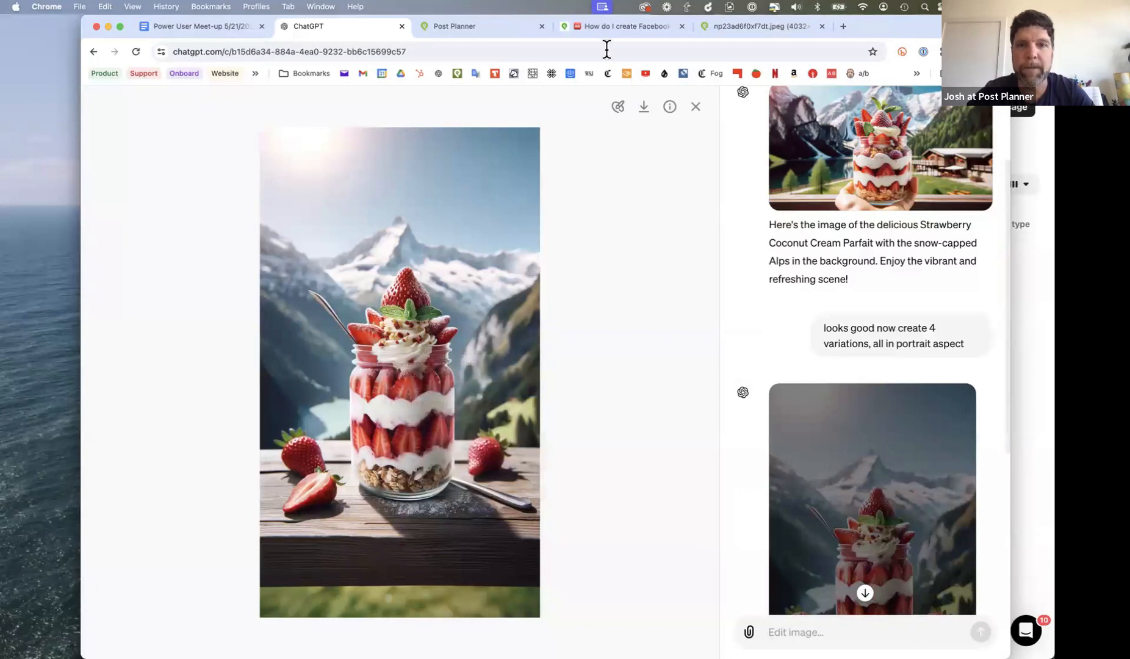
- Return to Post Planner and paste the copied parfait image into the post content
left_click(495, 26)
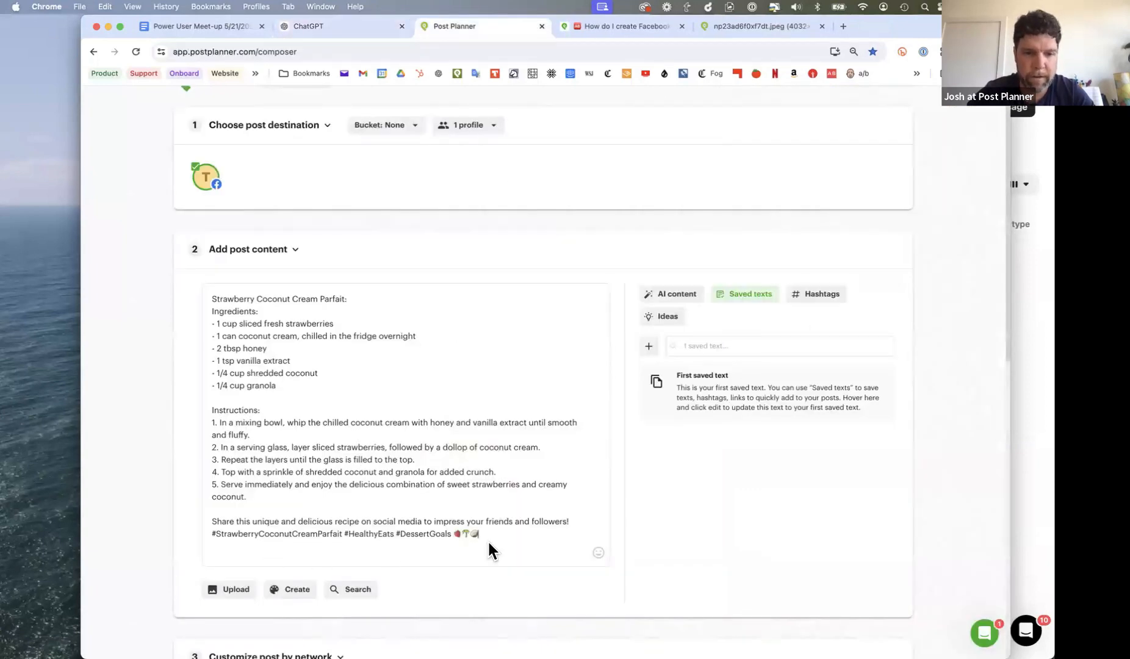
key("super+v")
scroll(444, 480, "down", 4)
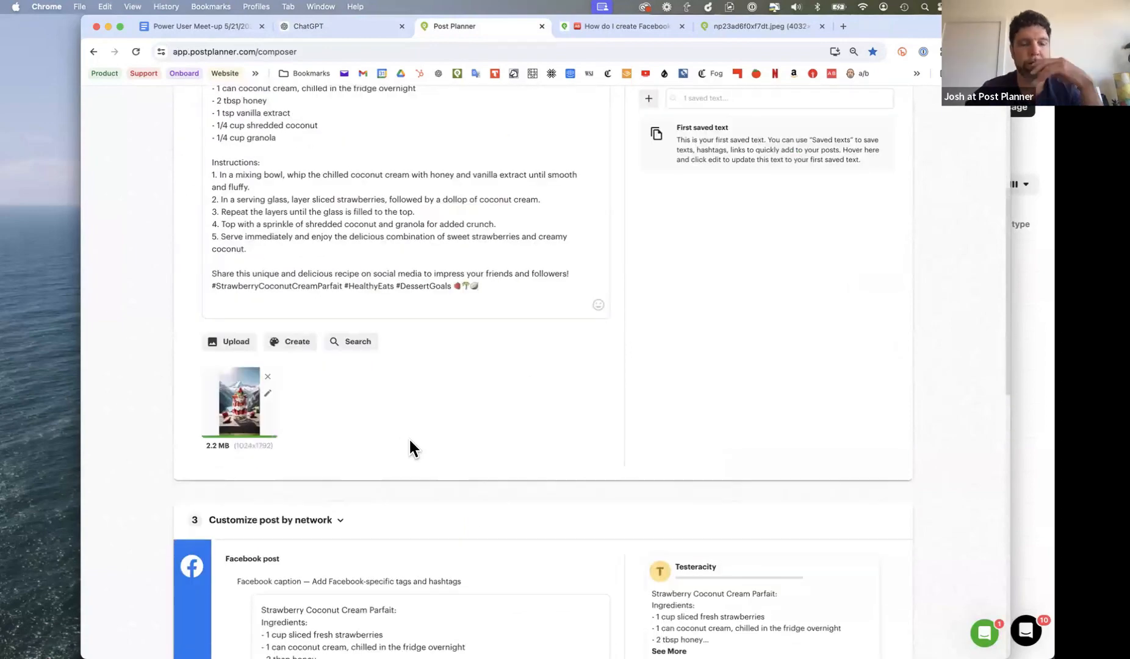
scroll(409, 440, "up", 1)
scroll(409, 444, "up", 2)
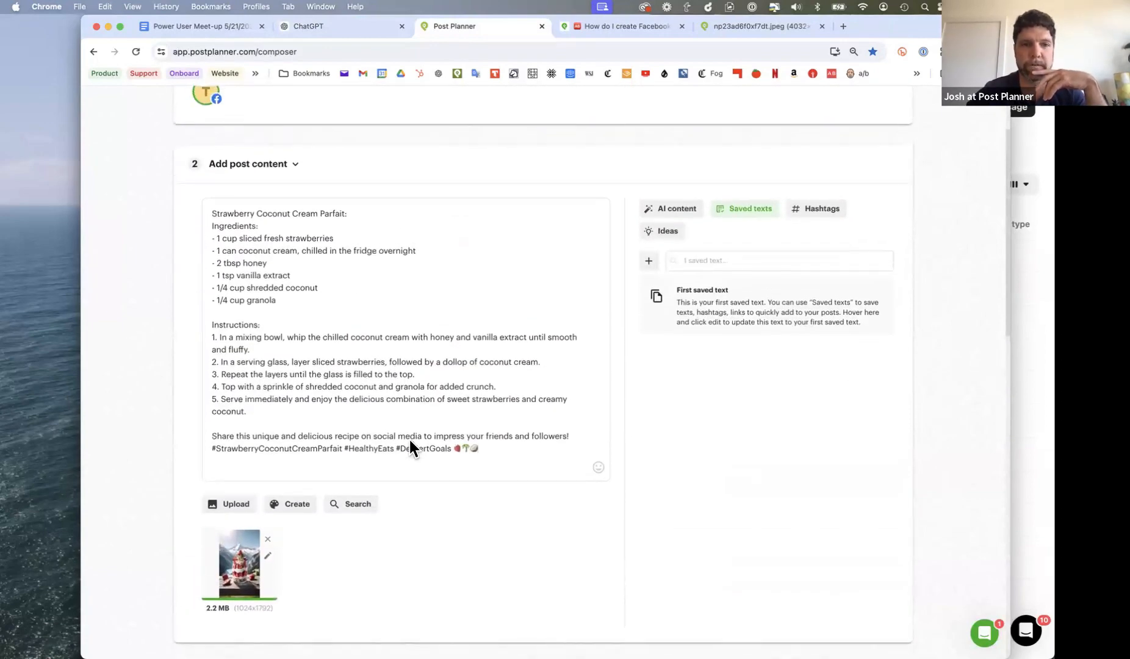
- Preview the Facebook version as a Story and switch it back to a regular Post
scroll(410, 444, "down", 5)
scroll(410, 444, "down", 4)
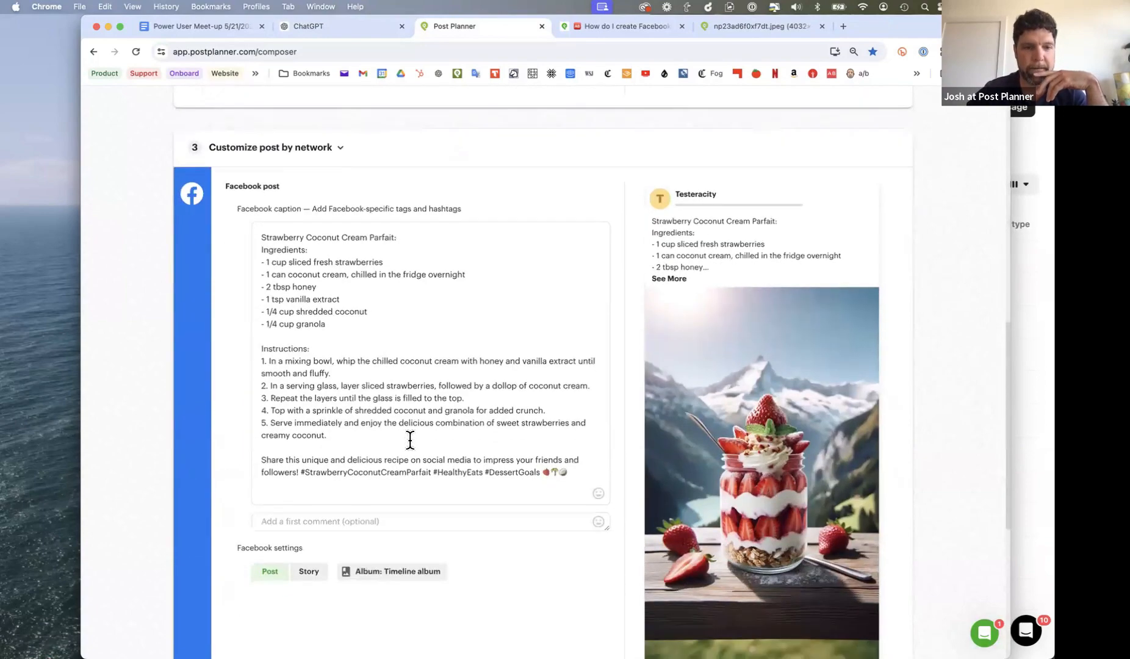
scroll(410, 439, "down", 2)
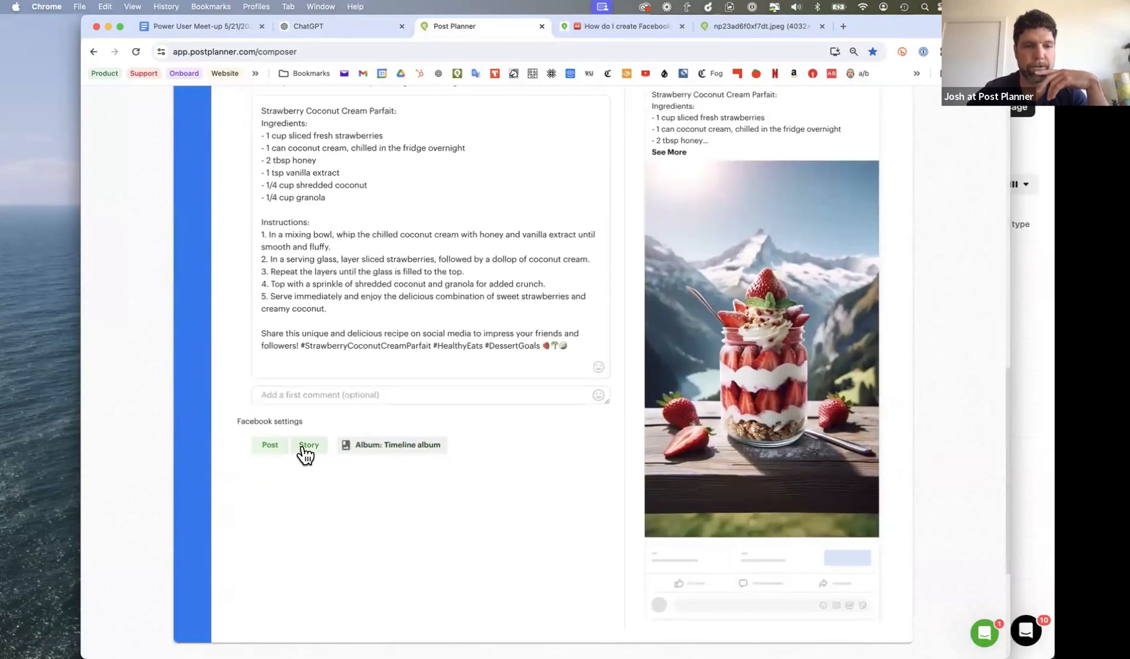
scroll(456, 494, "up", 3)
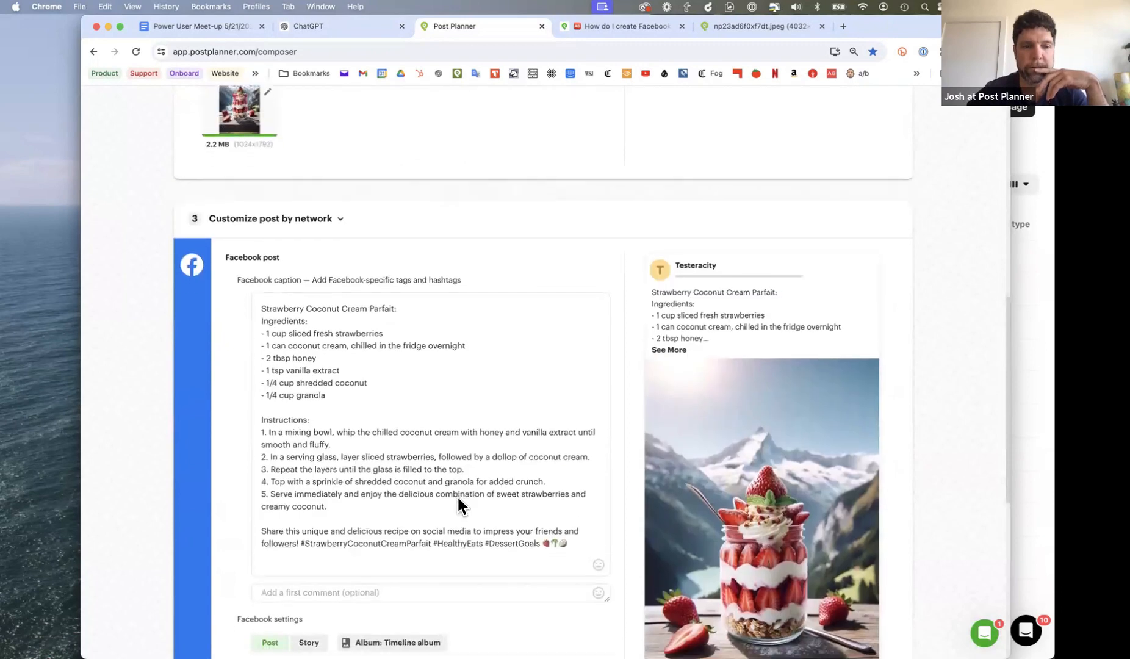
left_click(308, 608)
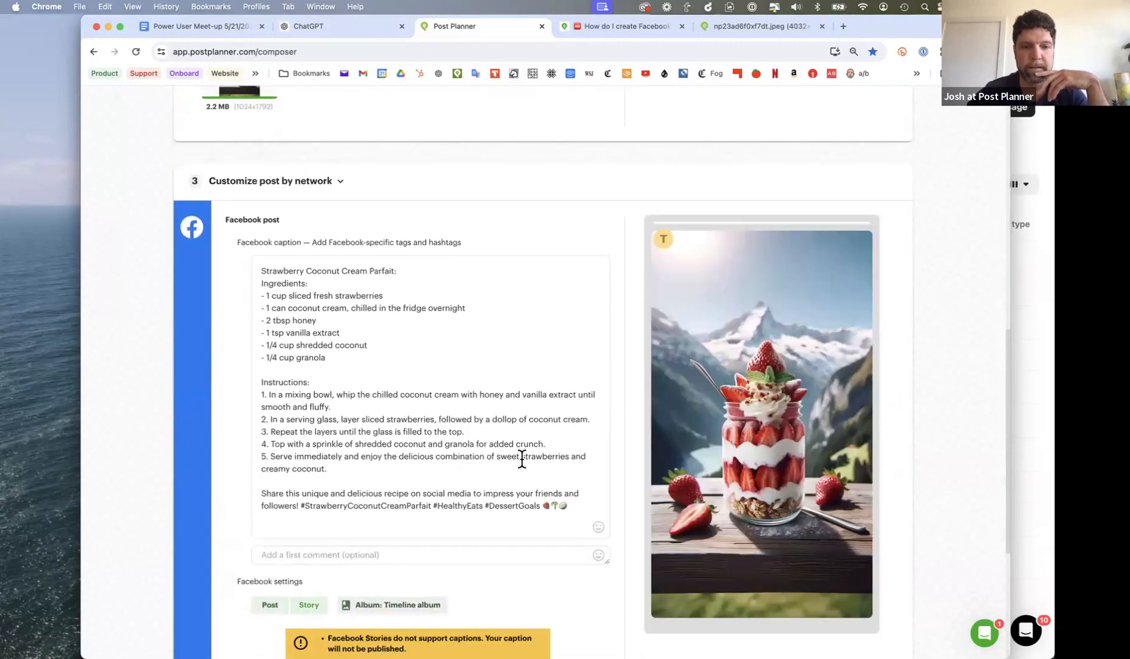
scroll(521, 459, "down", 3)
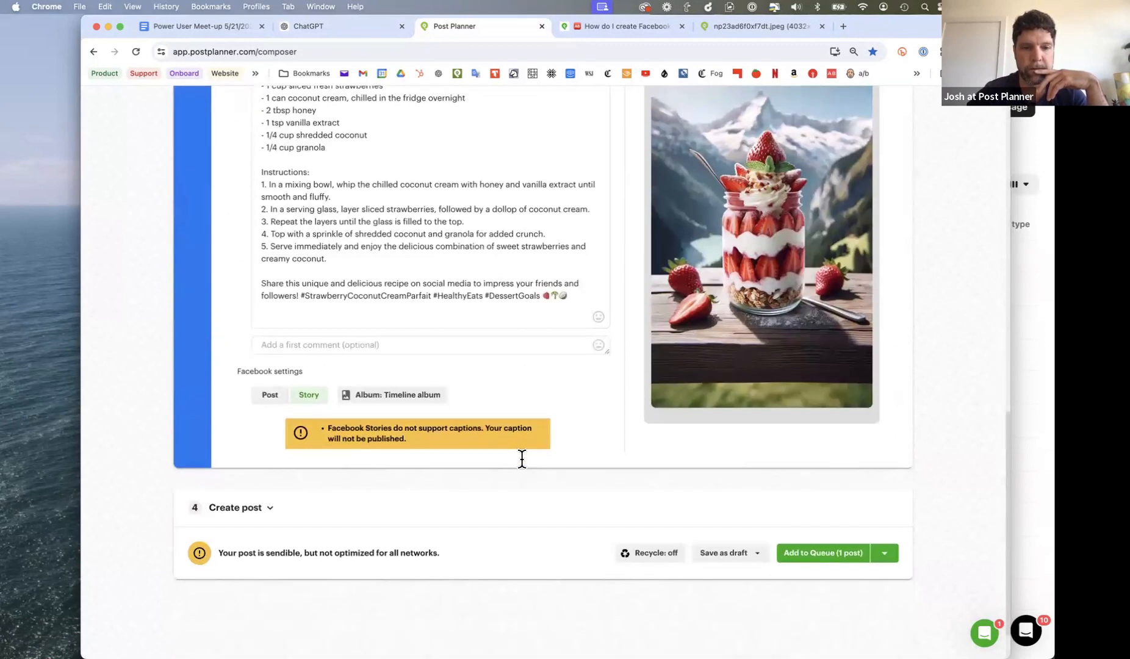
scroll(522, 459, "up", 3)
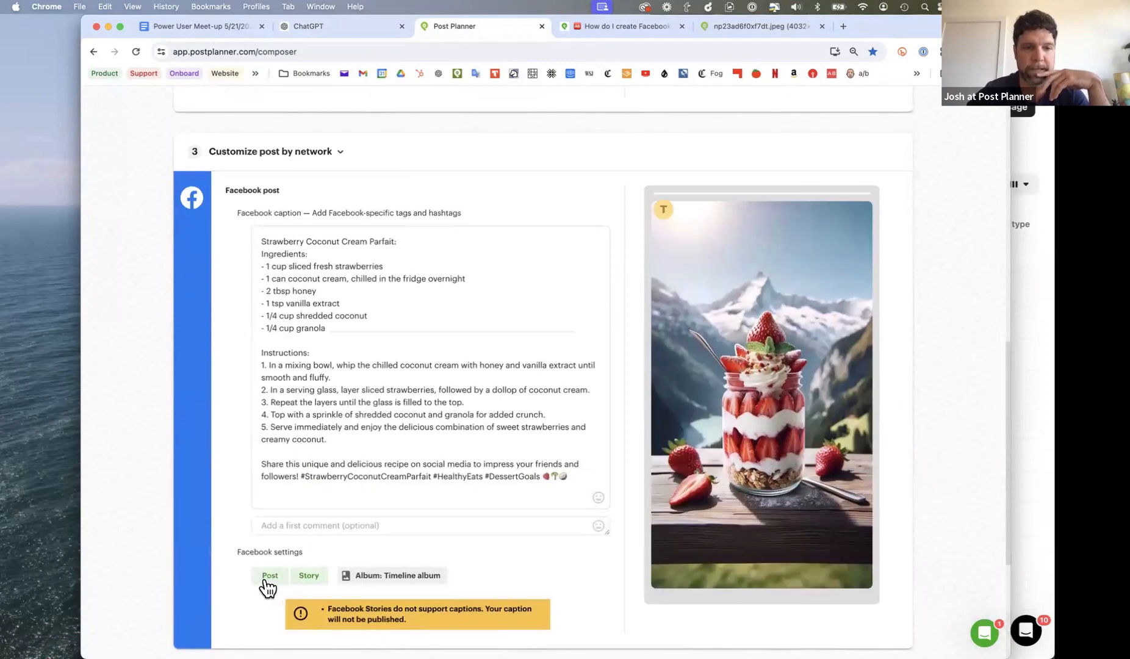
left_click(268, 576)
- Show the recommended hashtags for the parfait recipe in the post content section
scroll(409, 421, "up", 4)
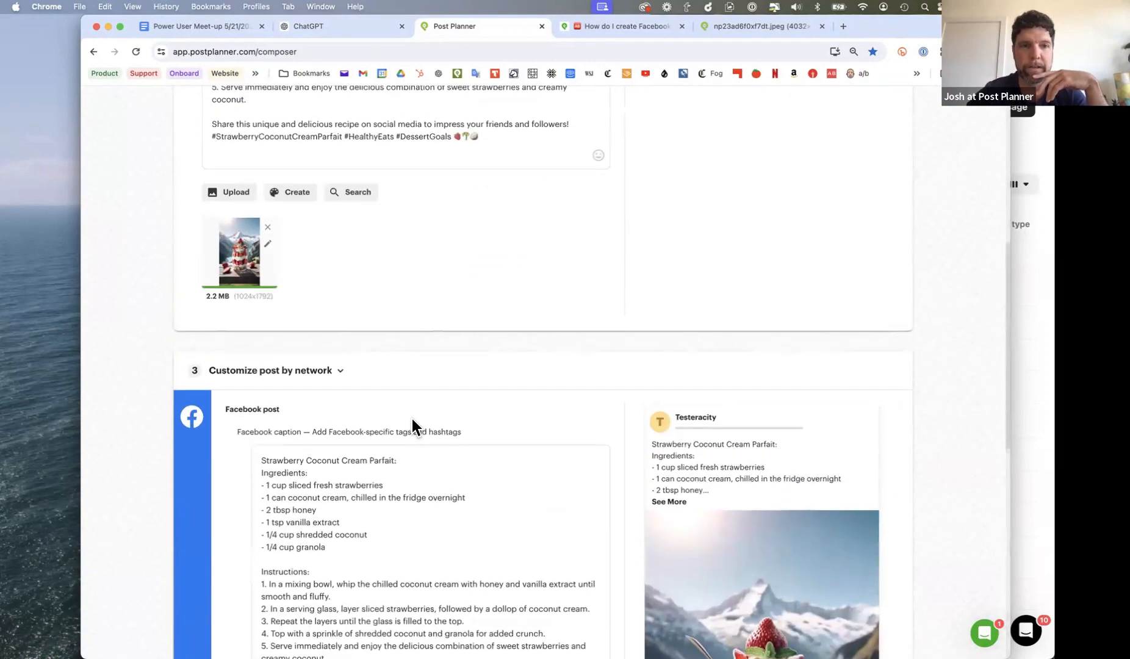
scroll(412, 423, "up", 5)
scroll(410, 416, "down", 1)
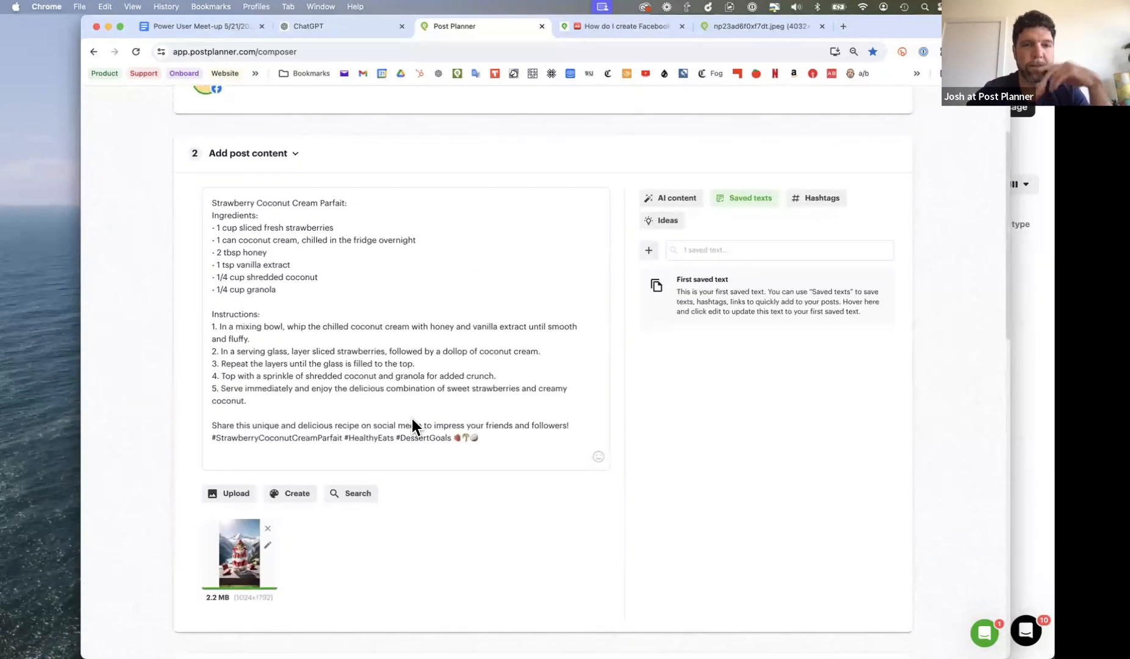
left_click(814, 203)
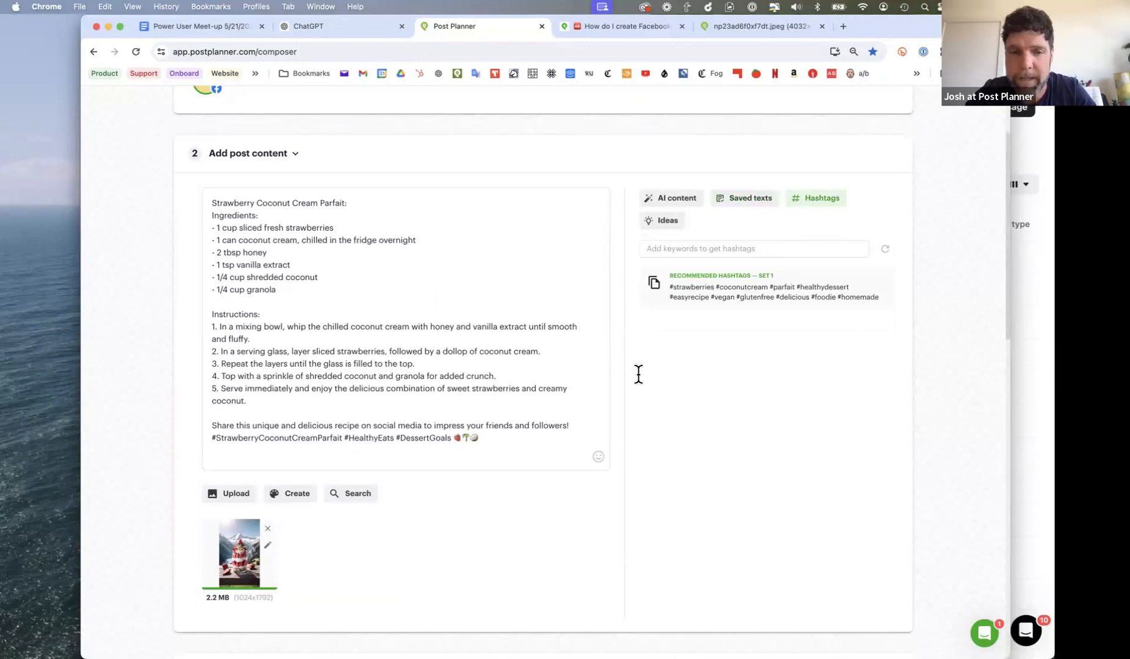
- Copy the recommended hashtag set, try it at the end of the recipe text in the post content, and undo the paste
left_click(653, 284)
left_click(498, 442)
key("super+v")
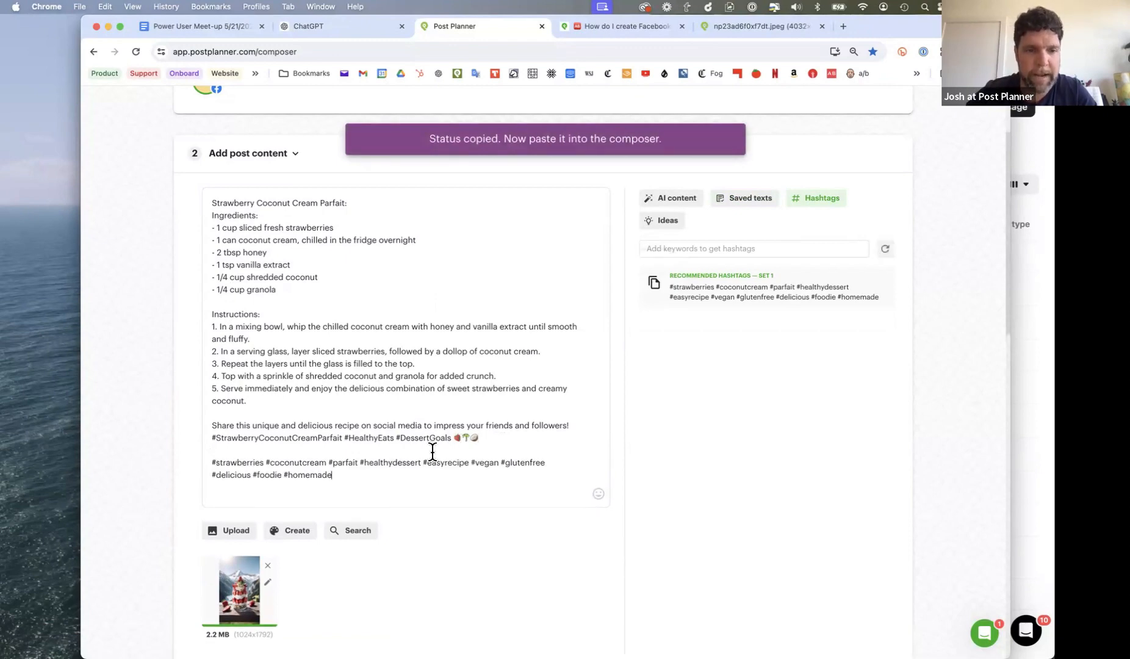
key("super+z")
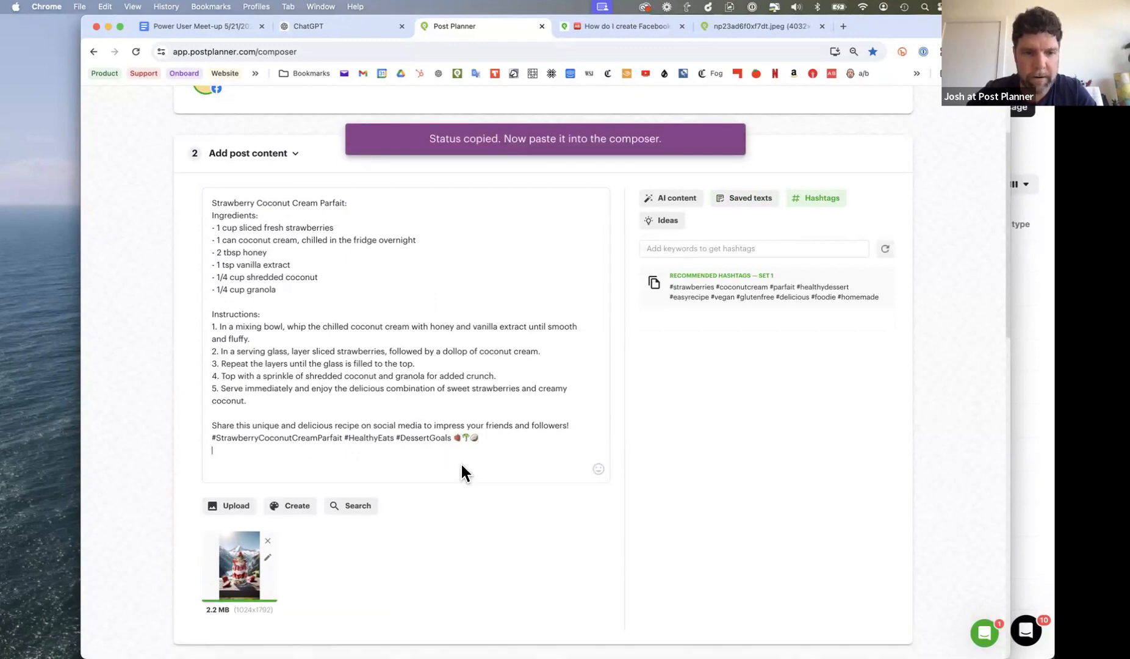
- Paste the copied recommended hashtags as the first comment of the Facebook version of the post
scroll(509, 478, "down", 8)
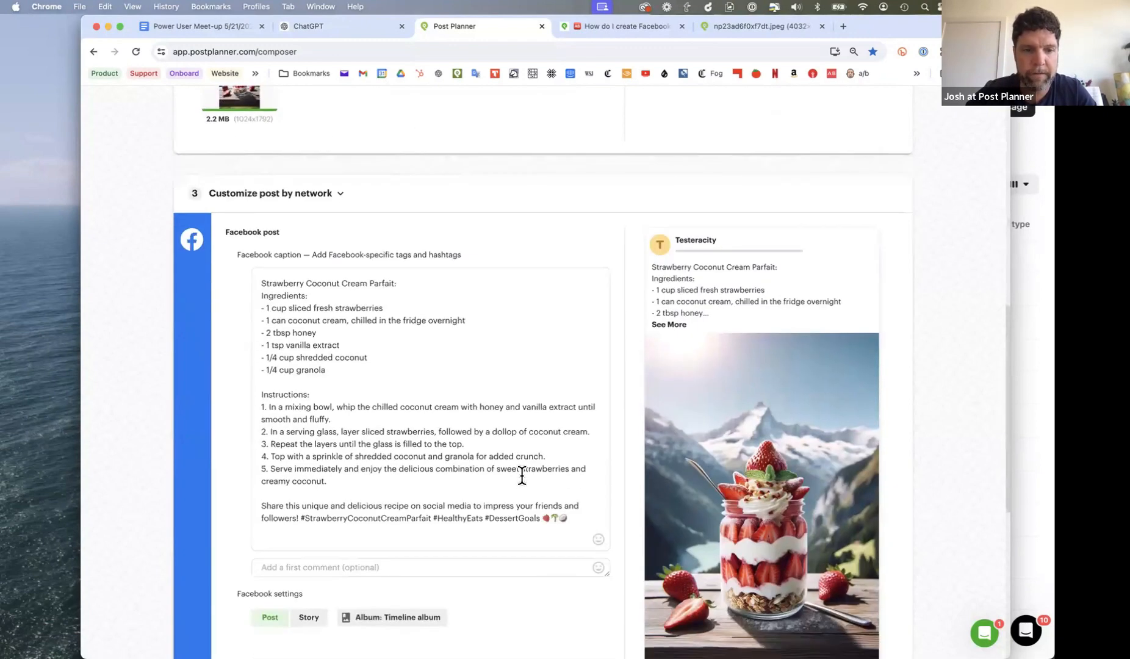
left_click(441, 562)
key("super+v")
scroll(337, 464, "down", 4)
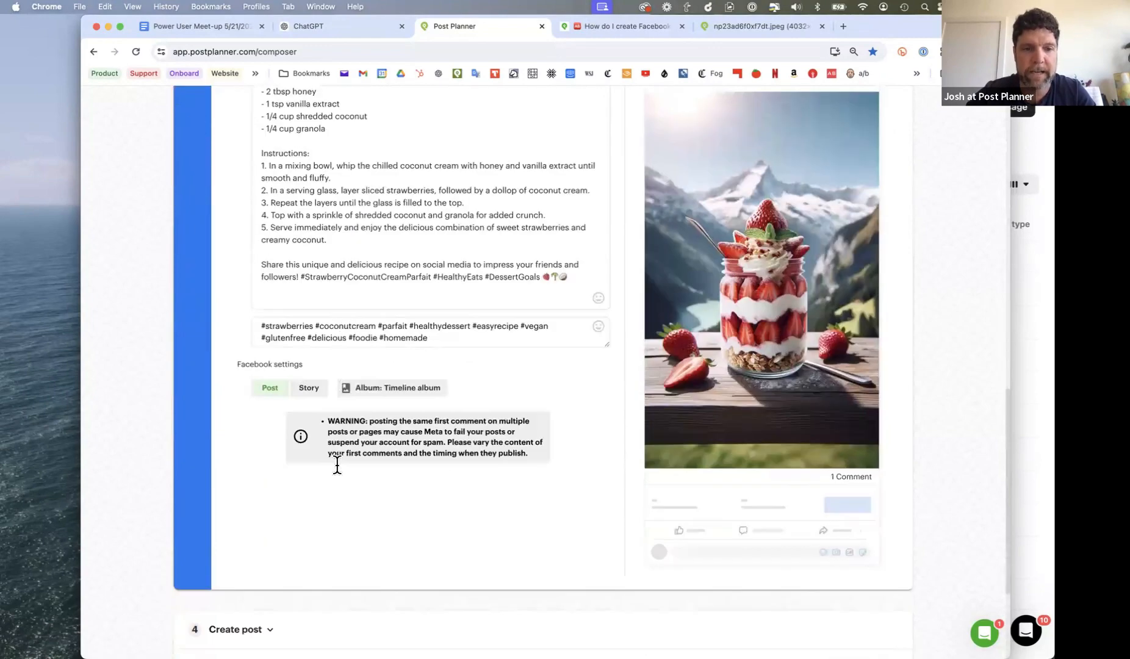
scroll(456, 486, "up", 5)
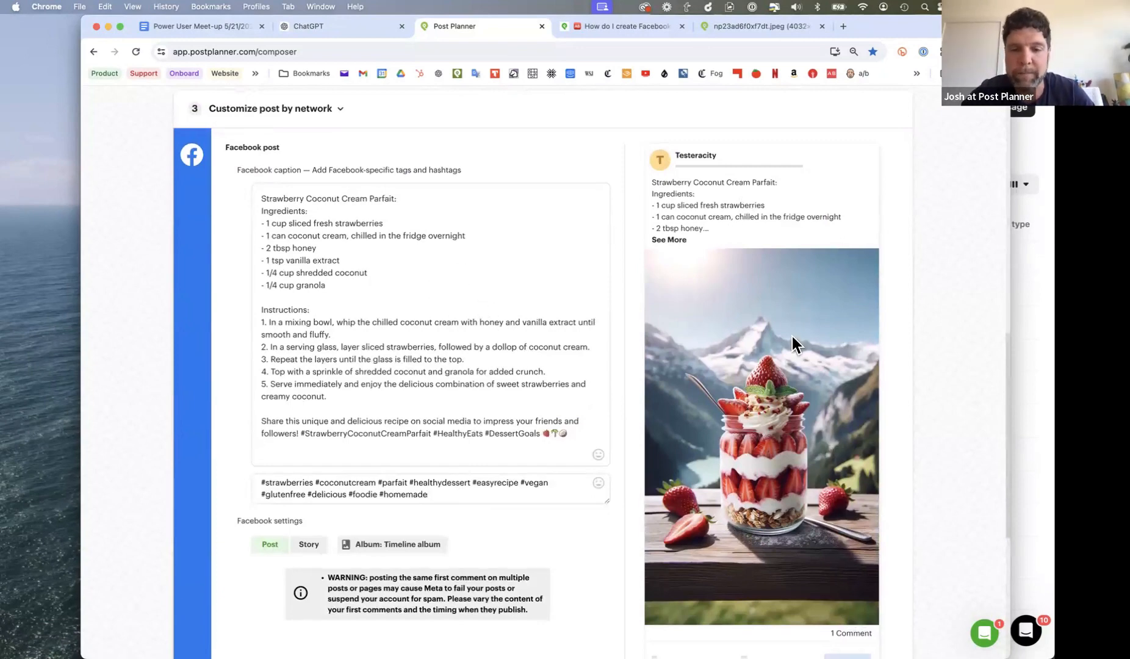
scroll(791, 337, "down", 3)
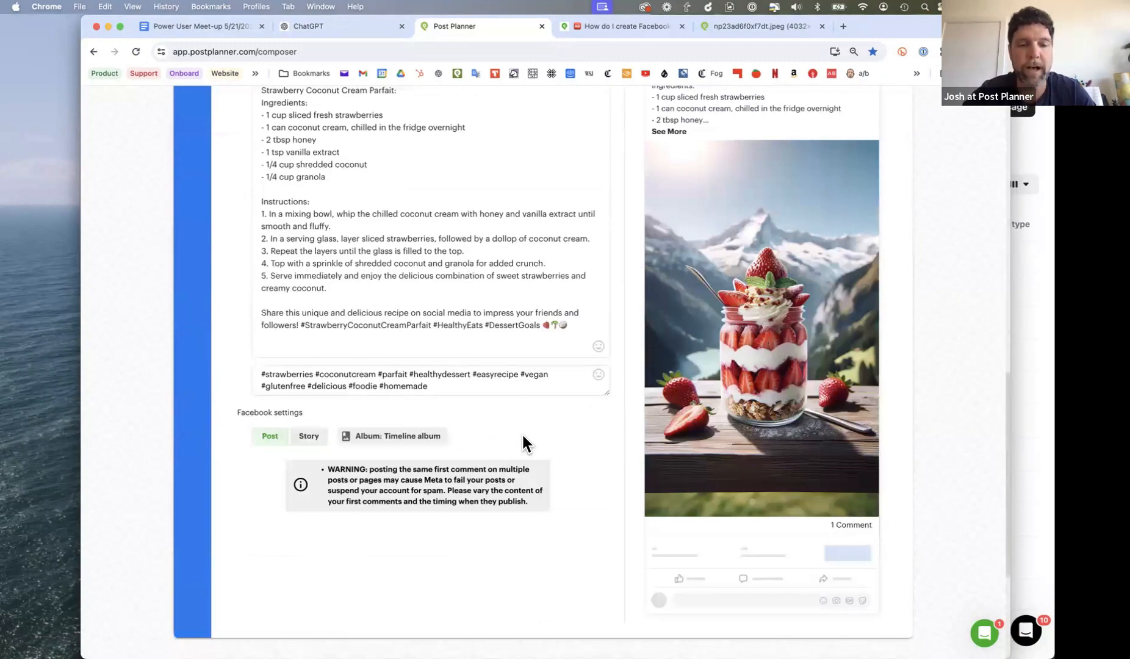
left_click(500, 391)
scroll(629, 527, "down", 5)
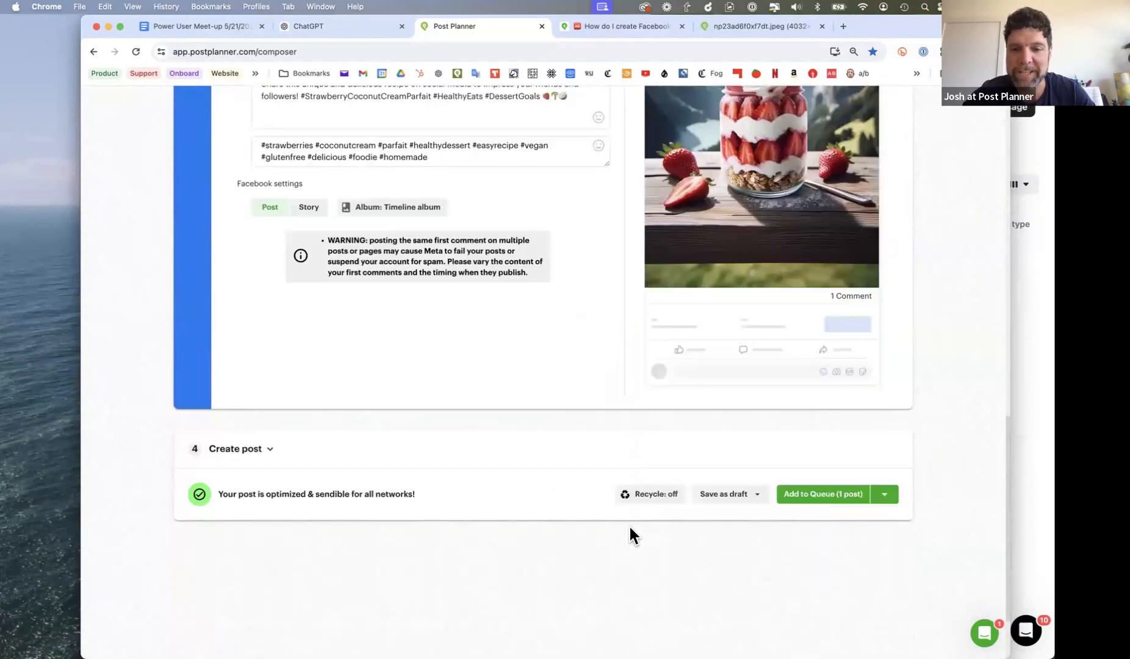
- Assign the parfait post to the AI Dessert Recipes bucket and save it to that bucket
scroll(436, 421, "up", 10)
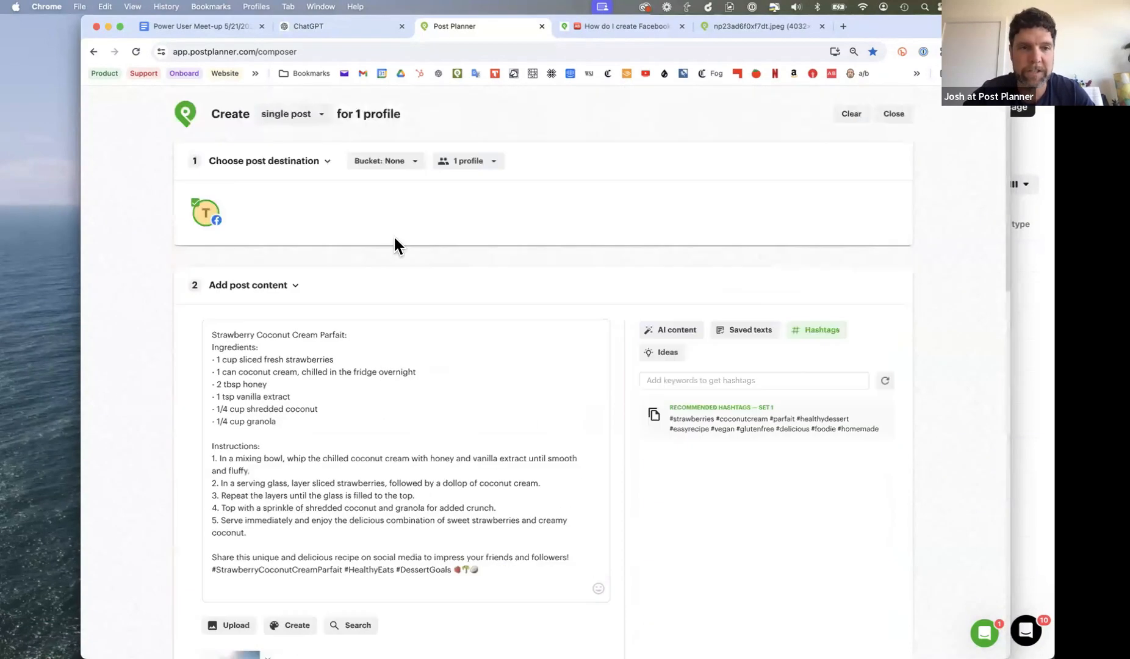
left_click(384, 164)
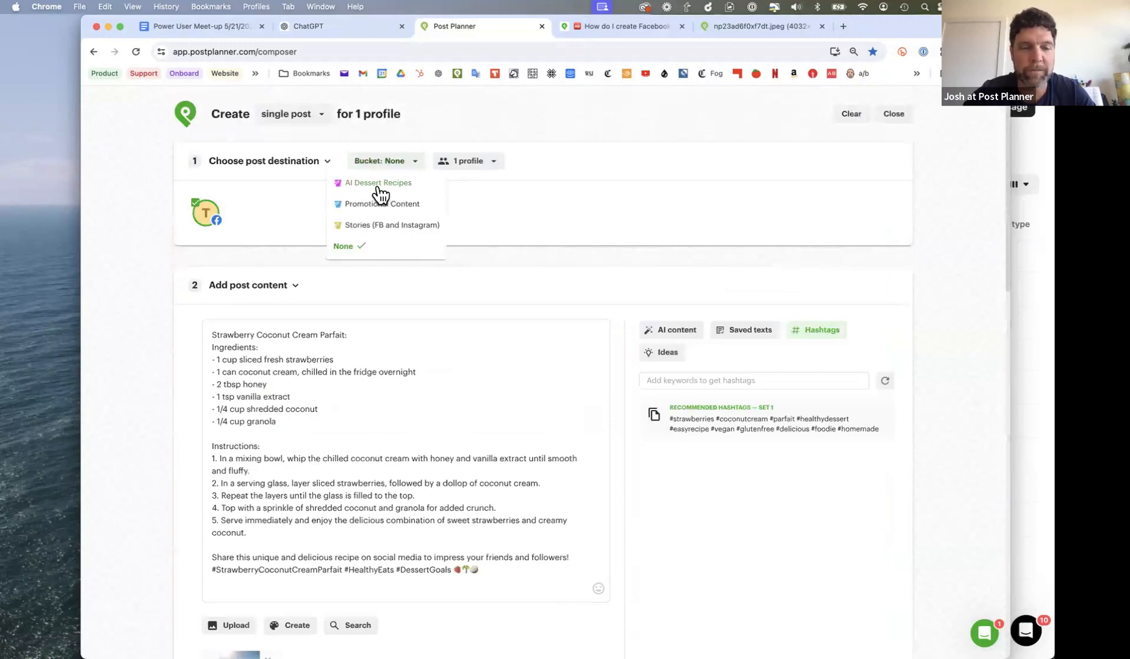
left_click(378, 184)
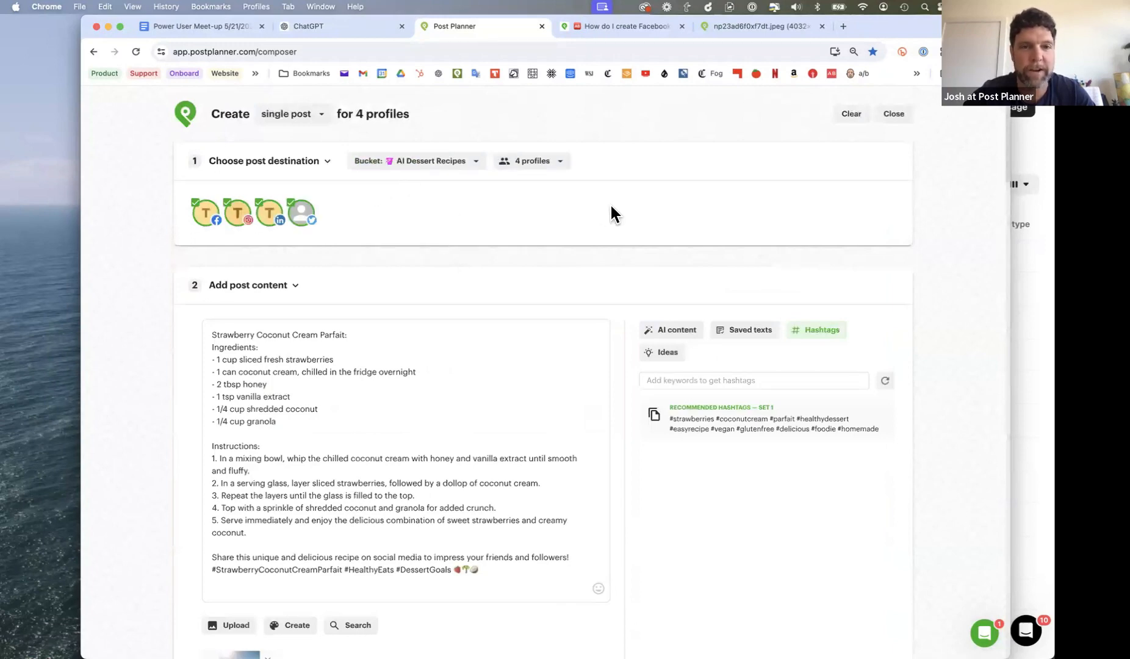
scroll(611, 214, "down", 20)
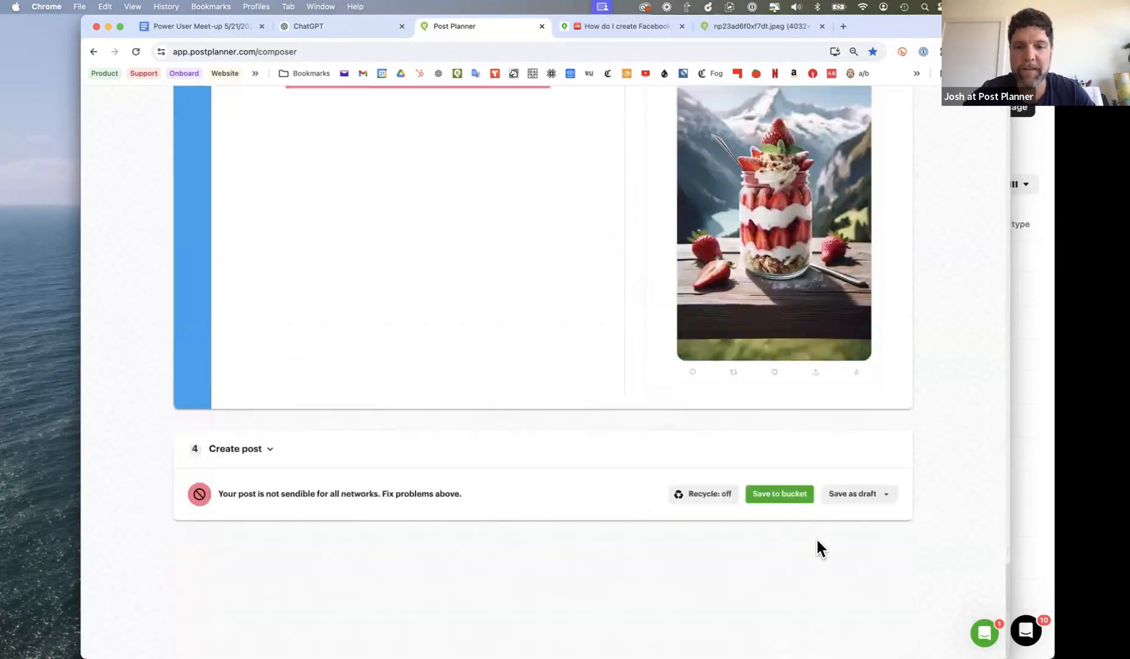
left_click(786, 497)
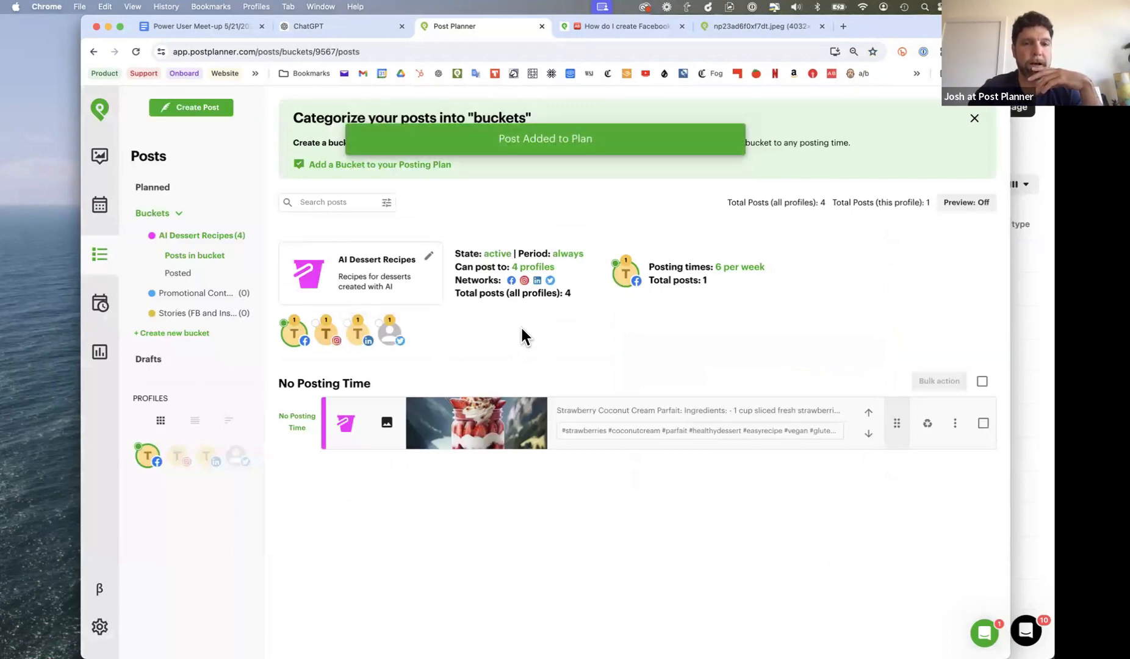
- Check when the bucket's parfait post is scheduled for each of the Facebook, Instagram, LinkedIn and Twitter profiles
left_click(327, 340)
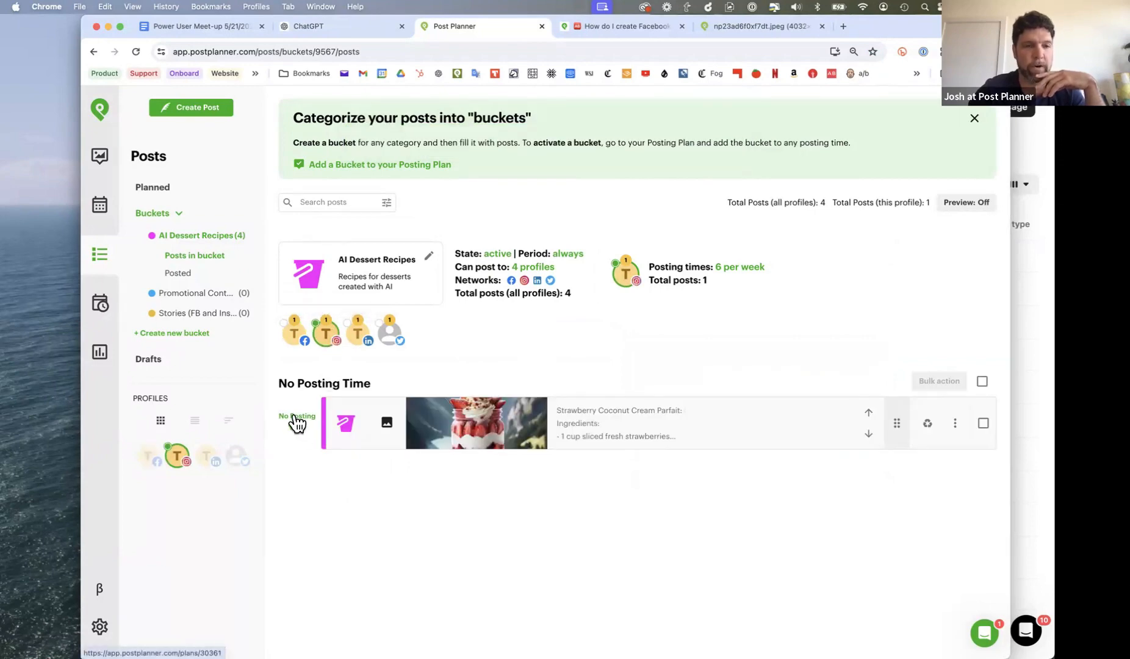
left_click(295, 341)
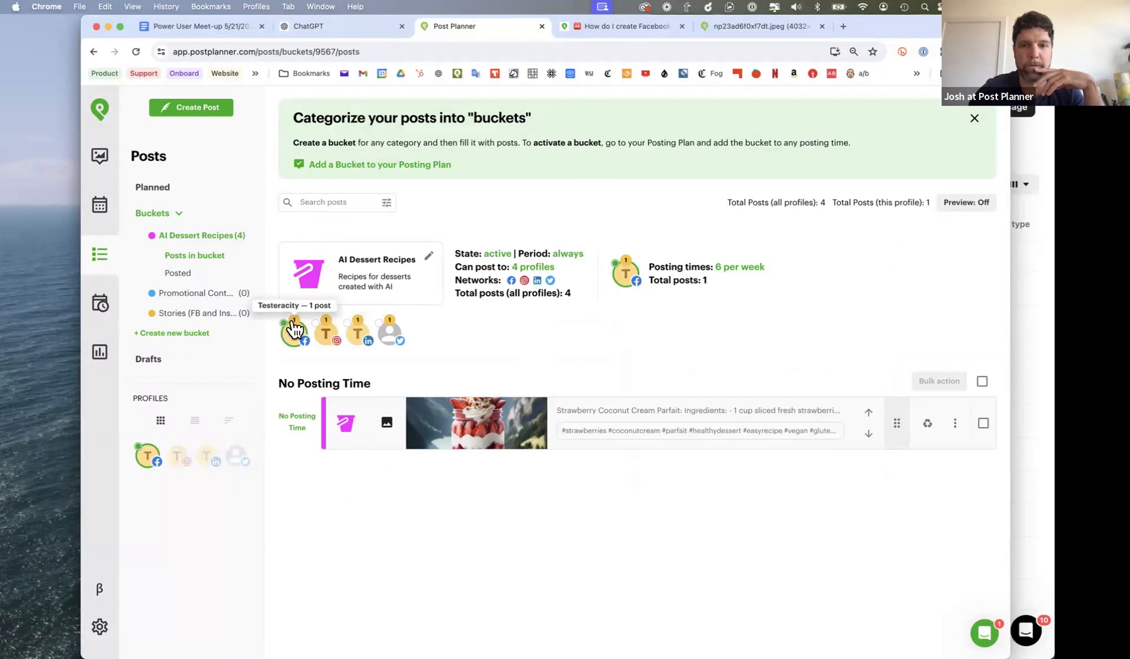
left_click(330, 343)
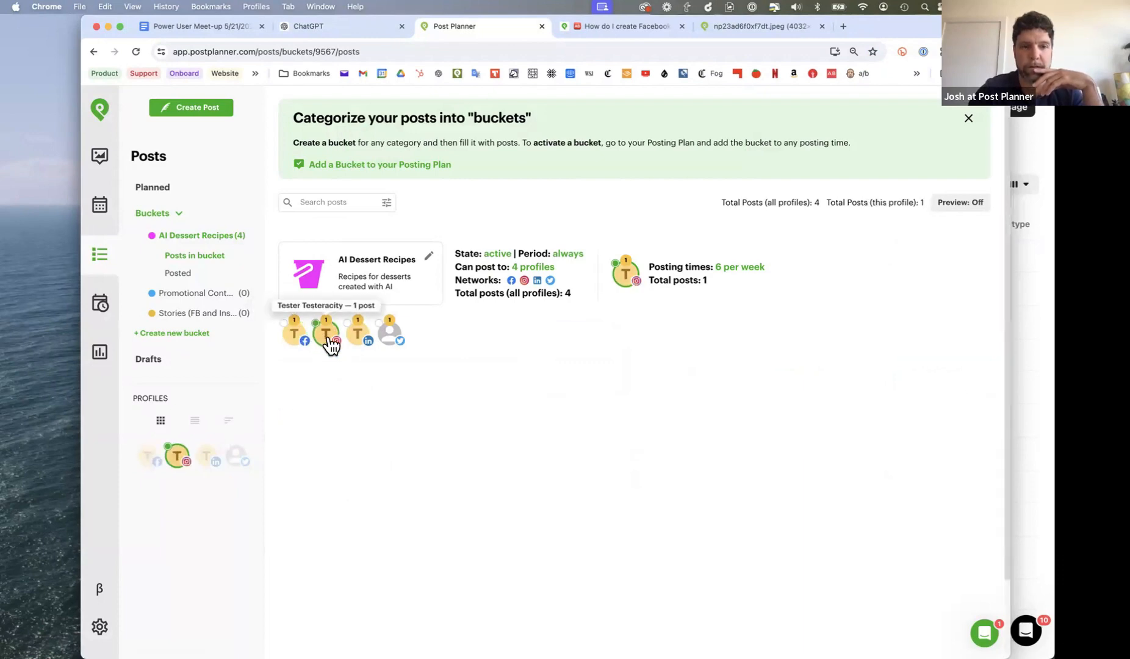
left_click(360, 342)
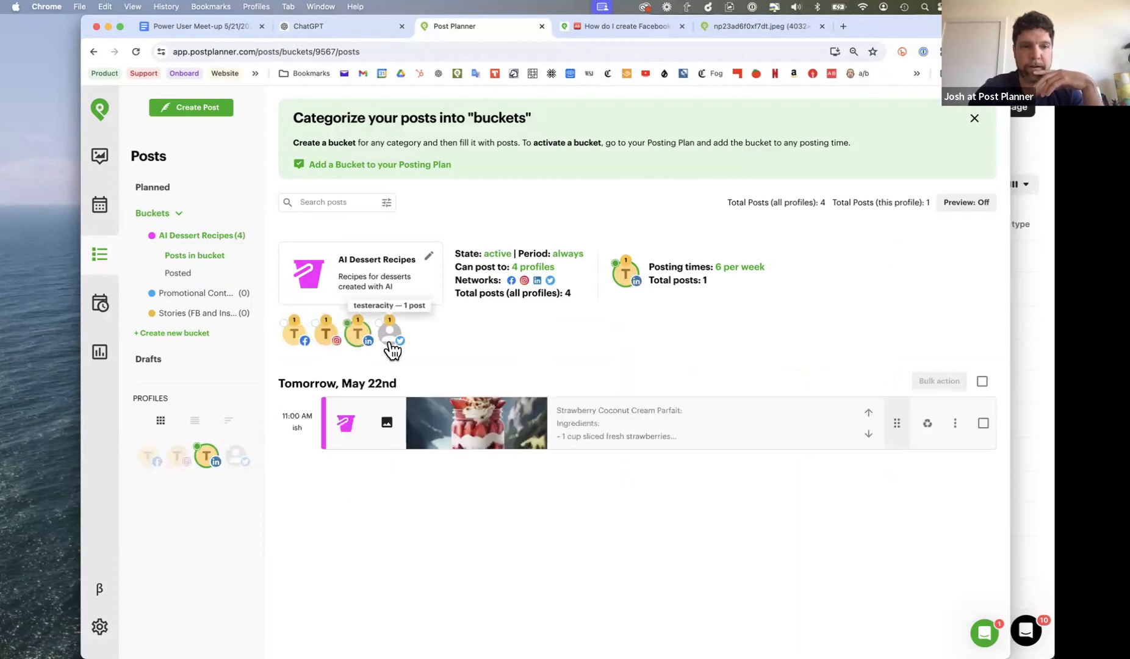
left_click(325, 343)
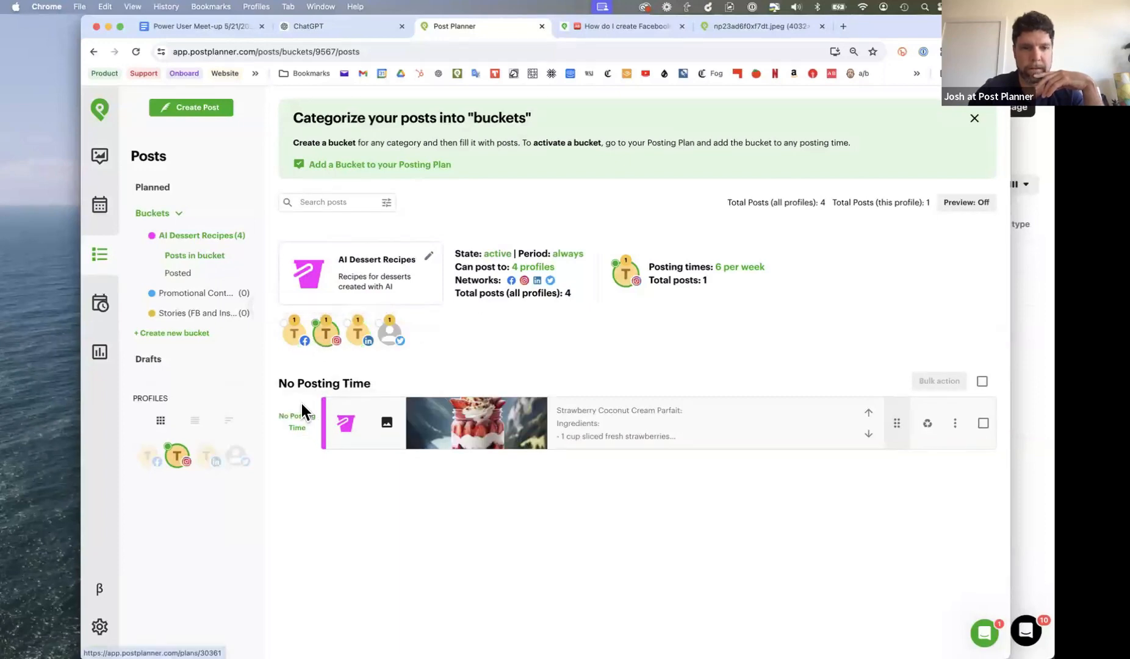
left_click(361, 345)
left_click(385, 343)
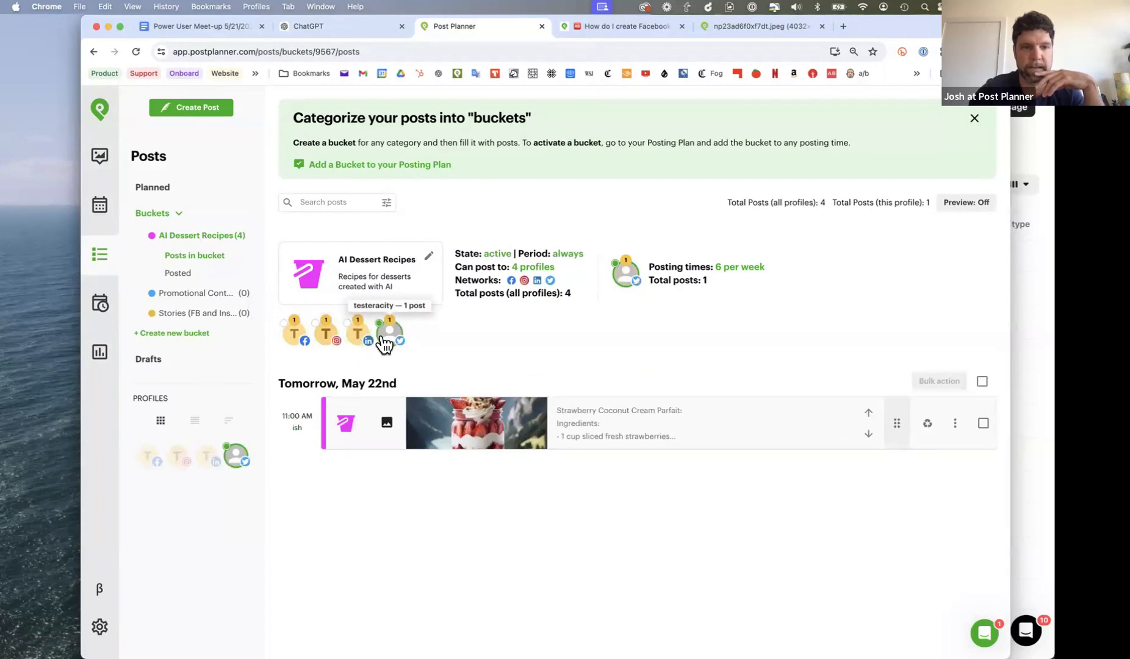
- Open the Posting Plan and compare the Facebook profile's plan with the Main plan
left_click(101, 308)
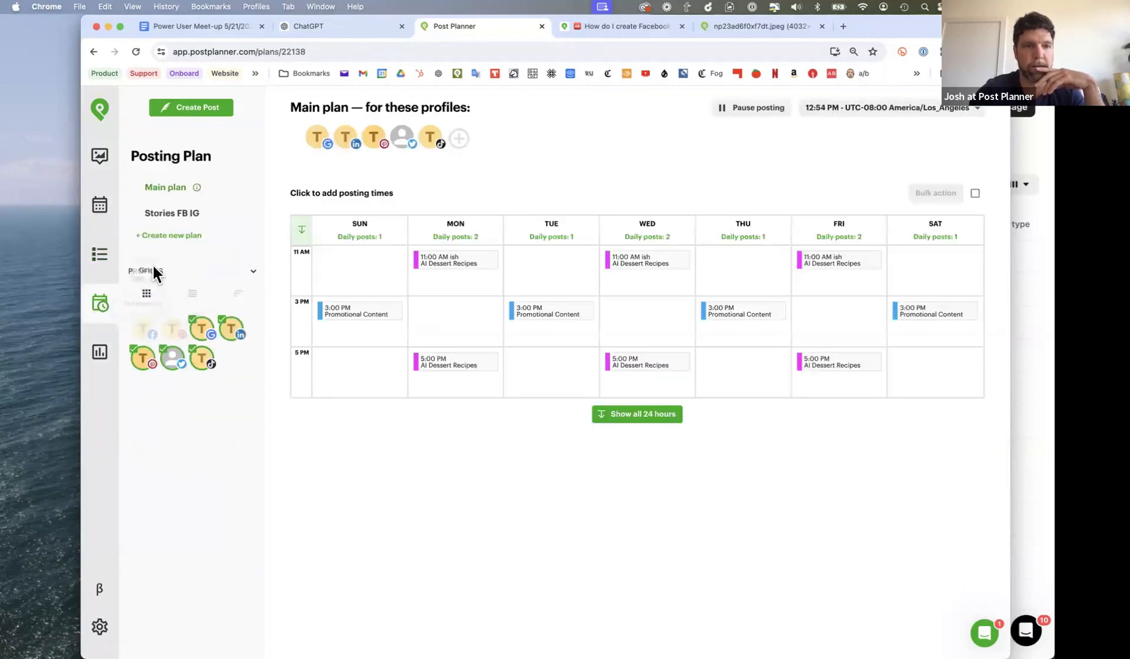
left_click(151, 335)
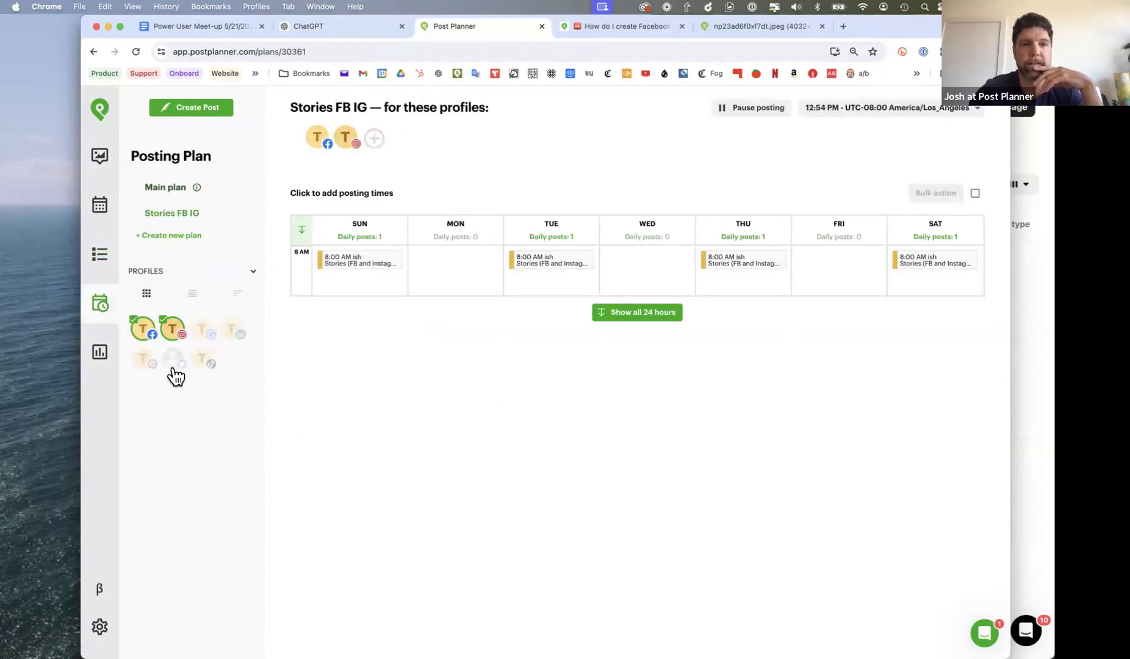
left_click(177, 188)
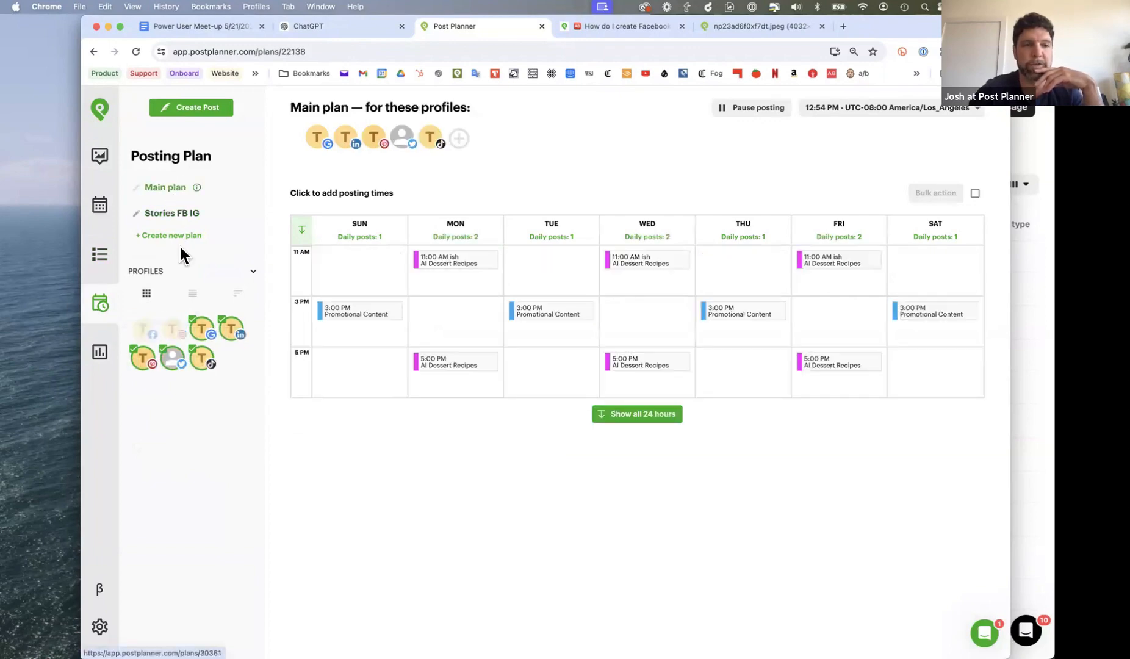
- Rename the Stories FB IG posting plan to FB IG
left_click(171, 213)
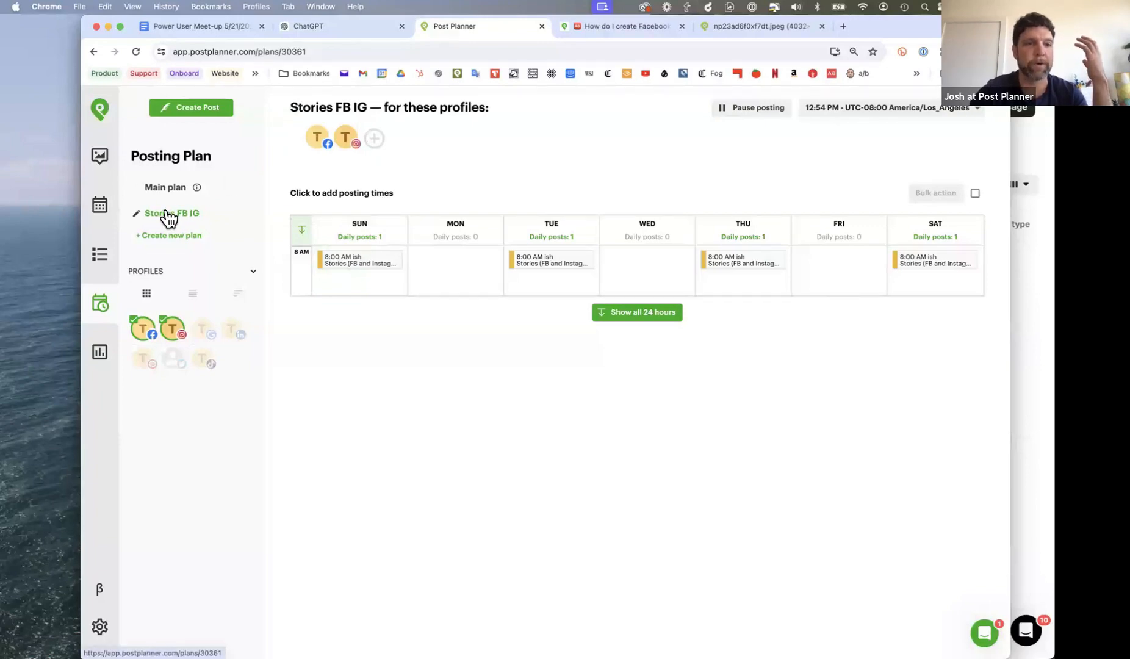
left_click(137, 213)
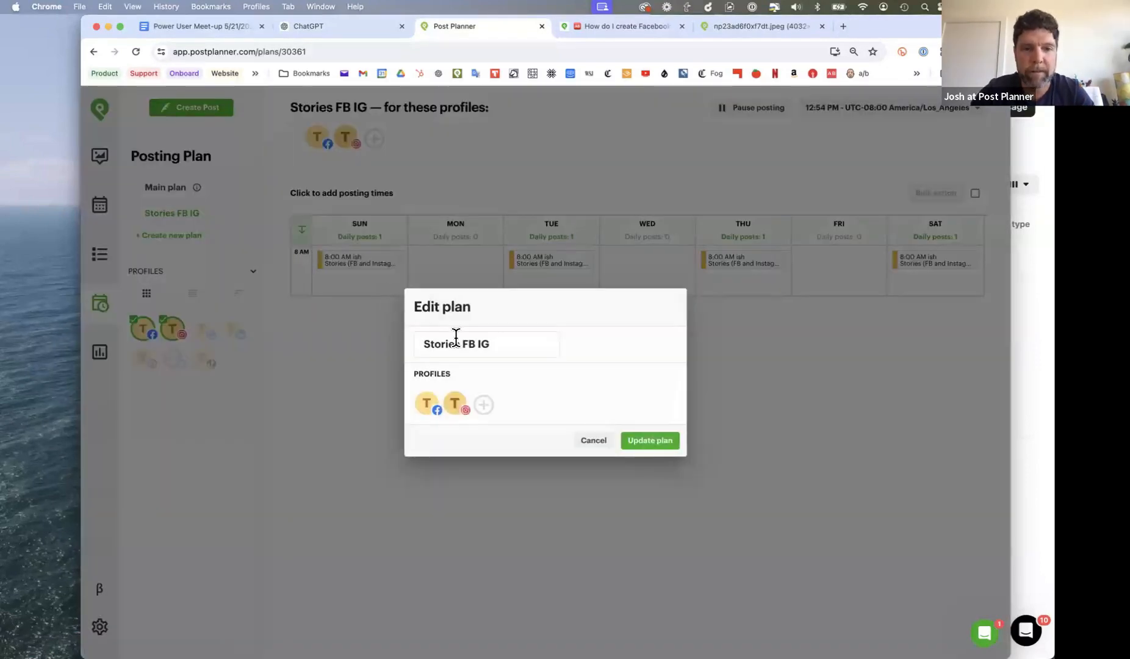
key("super+BackSpace")
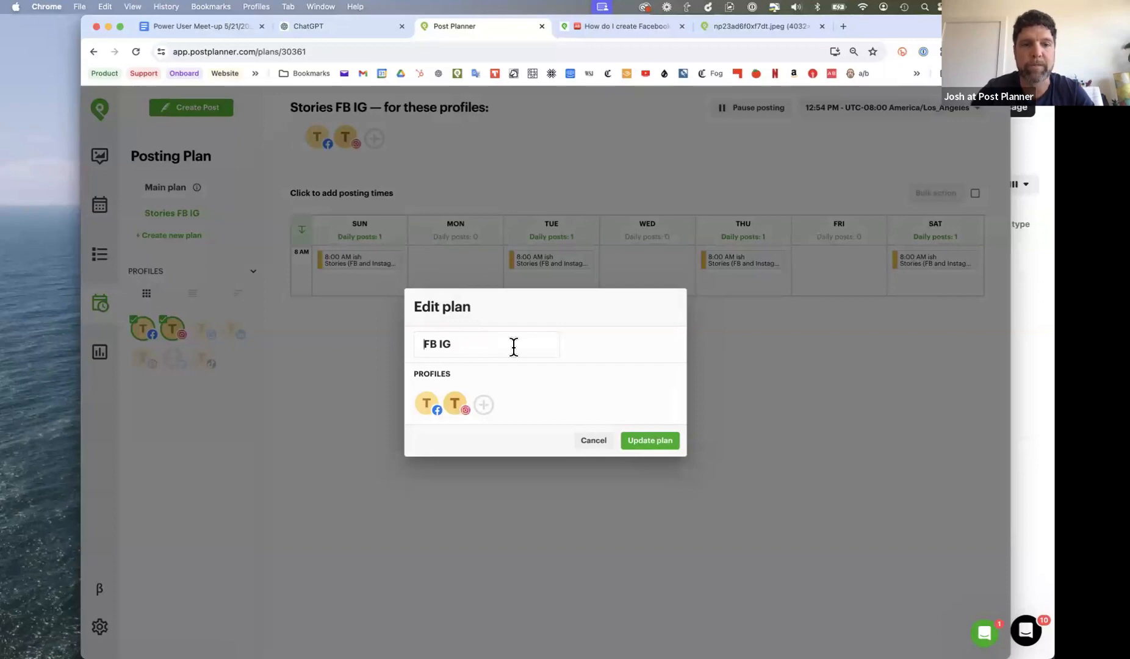
left_click(650, 441)
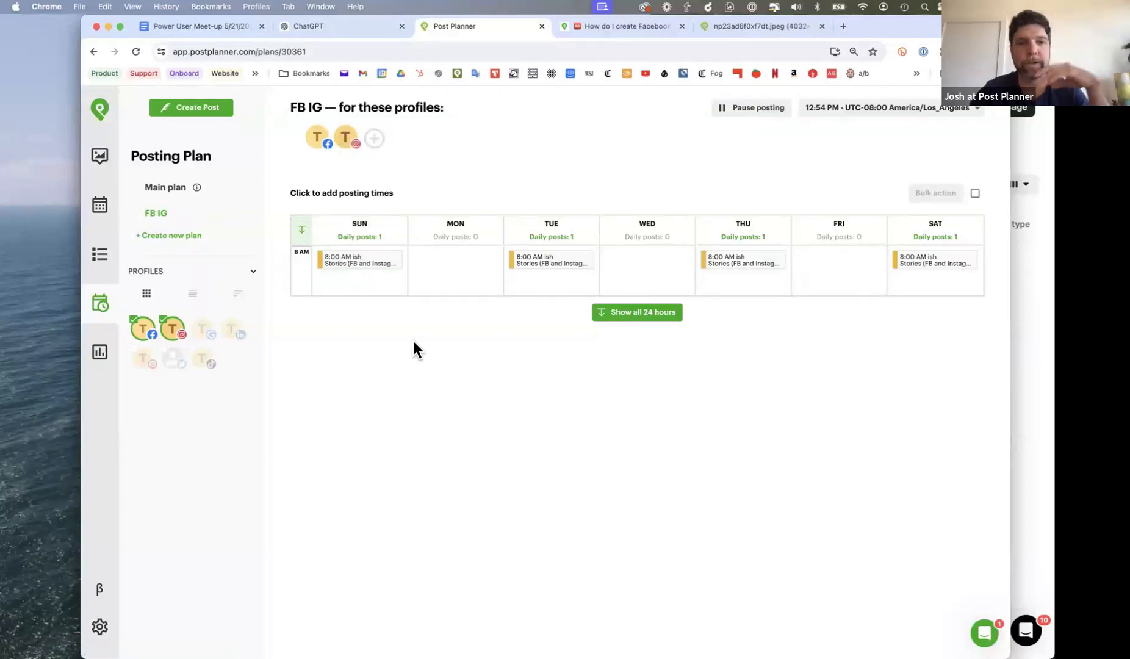
- Add a 12:00 PM posting time on all weekdays to the FB IG plan, with AI Dessert Recipes as the source of posts
mouse_move(311, 281)
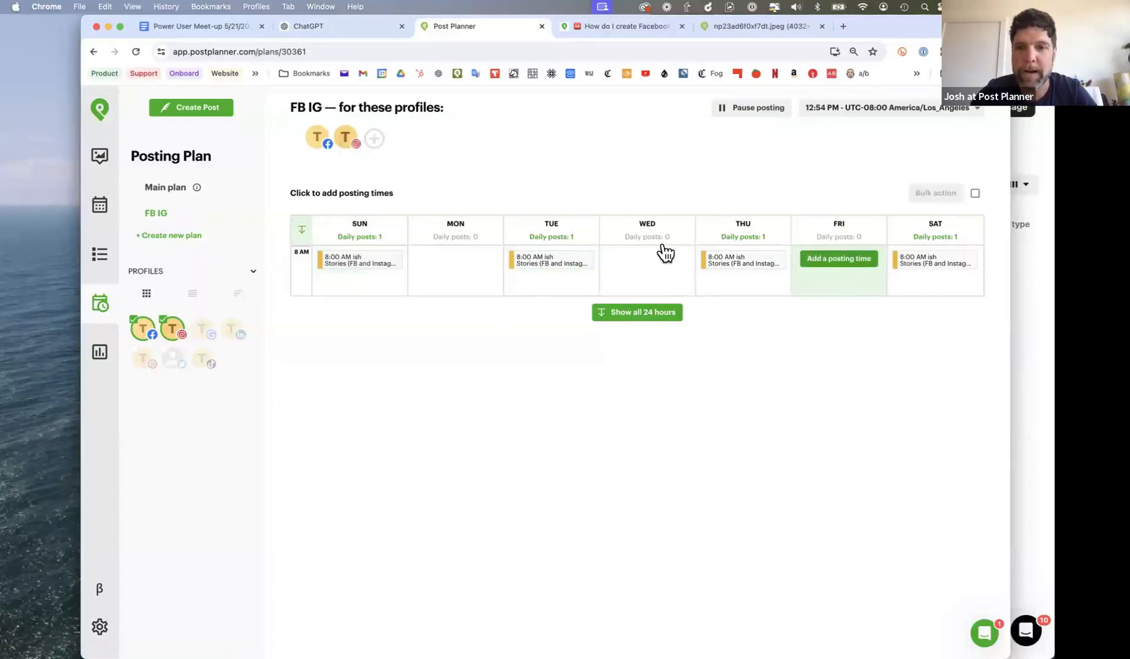
left_click(301, 233)
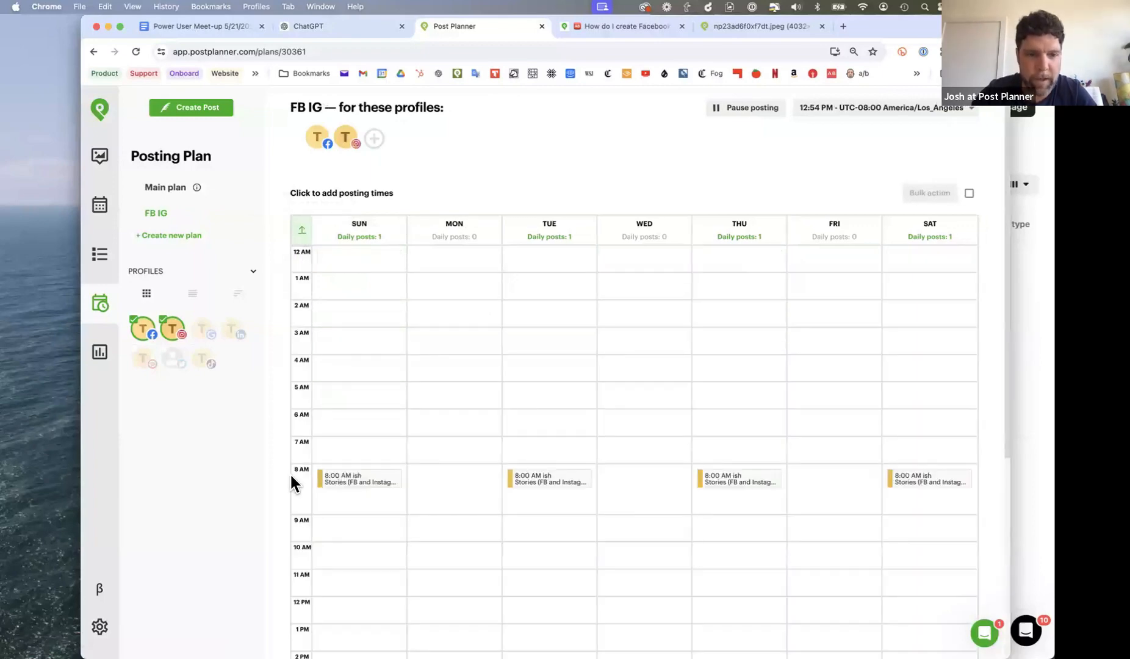
scroll(292, 480, "down", 2)
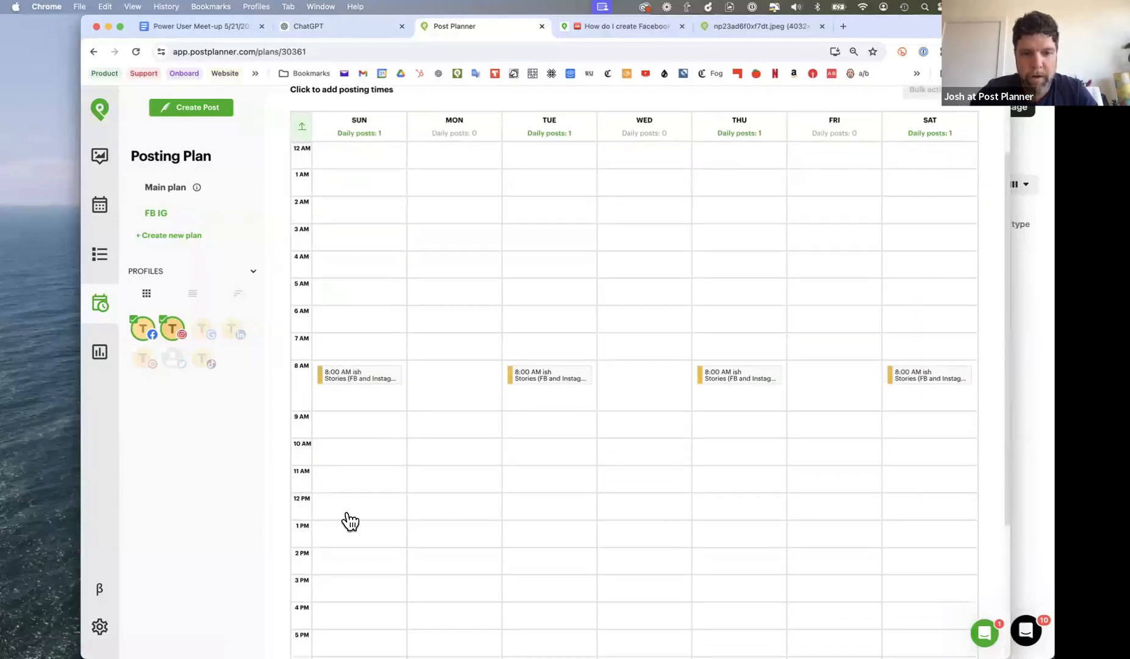
left_click(640, 511)
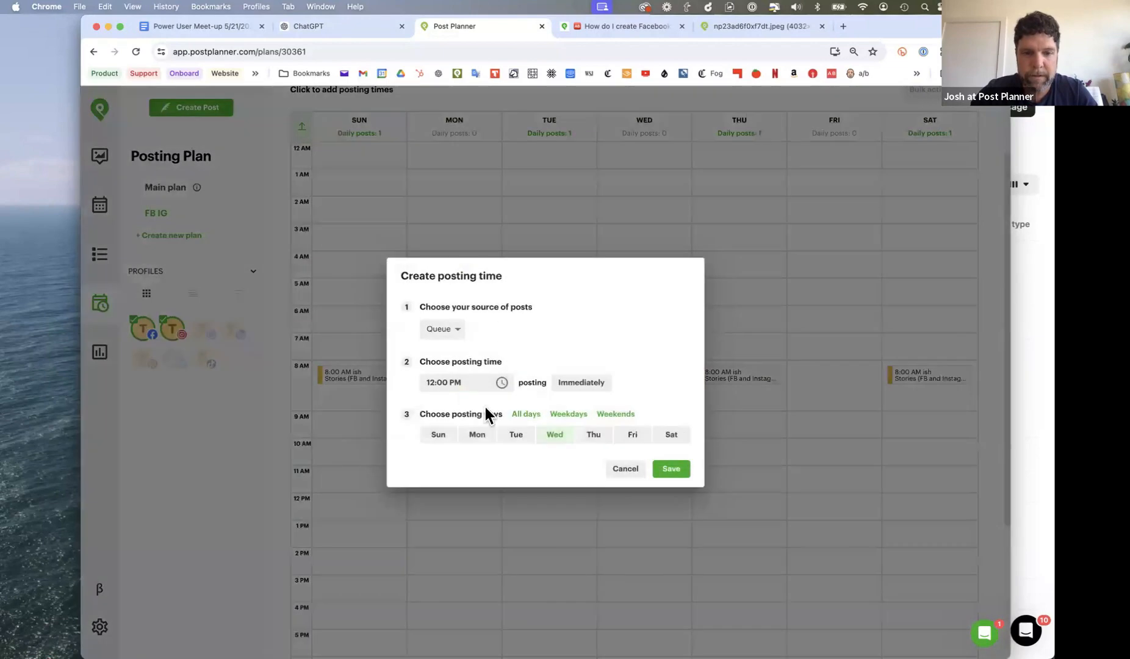
left_click(567, 413)
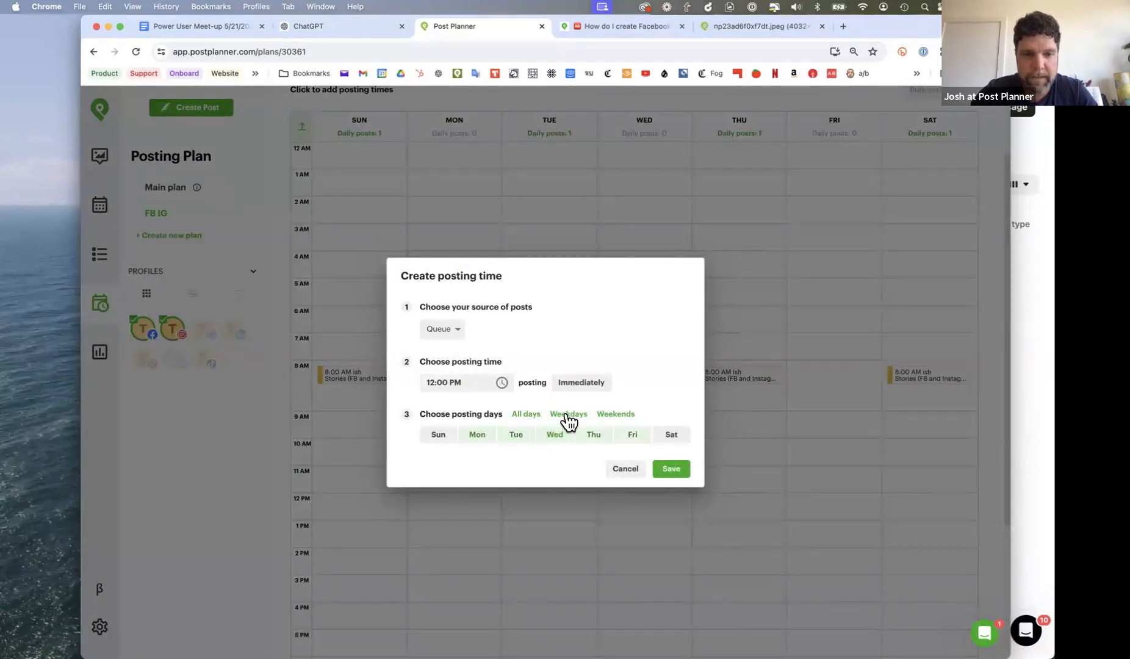
left_click(448, 332)
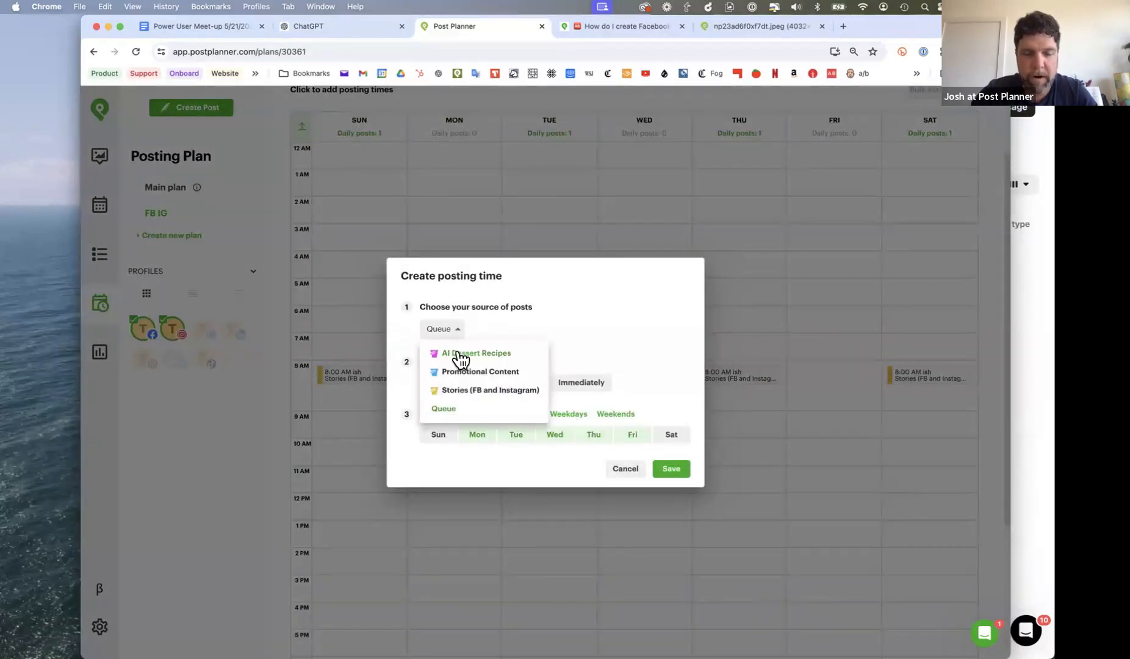
left_click(459, 356)
left_click(661, 469)
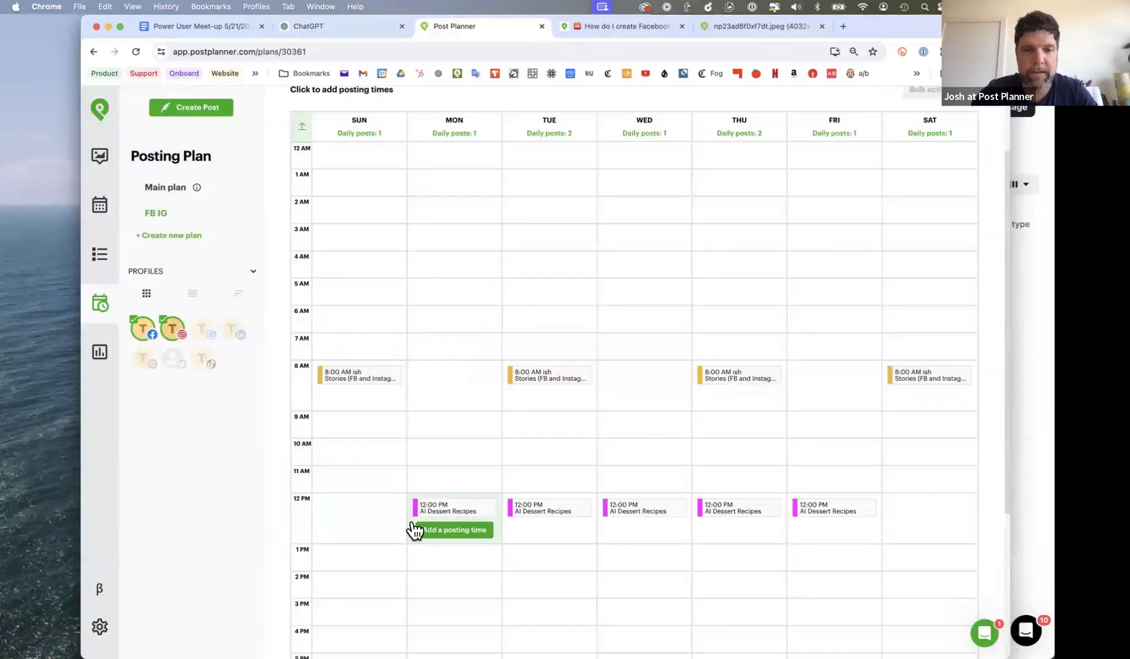
- Show the planned posts for only the Facebook and Instagram profiles
left_click(99, 255)
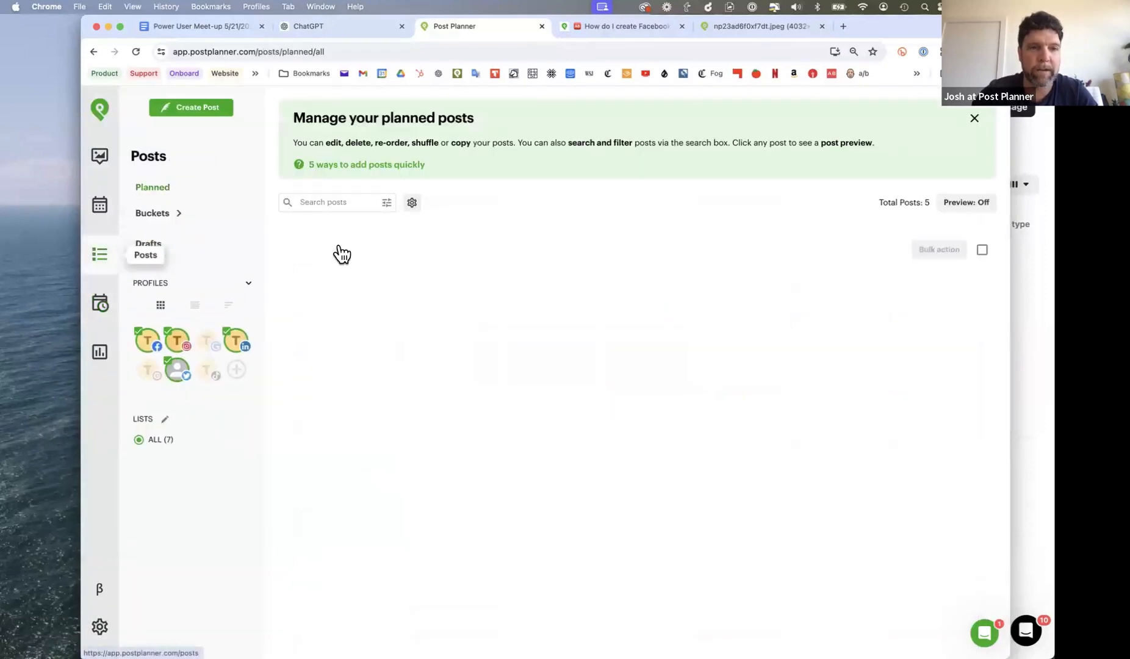
left_click(147, 343)
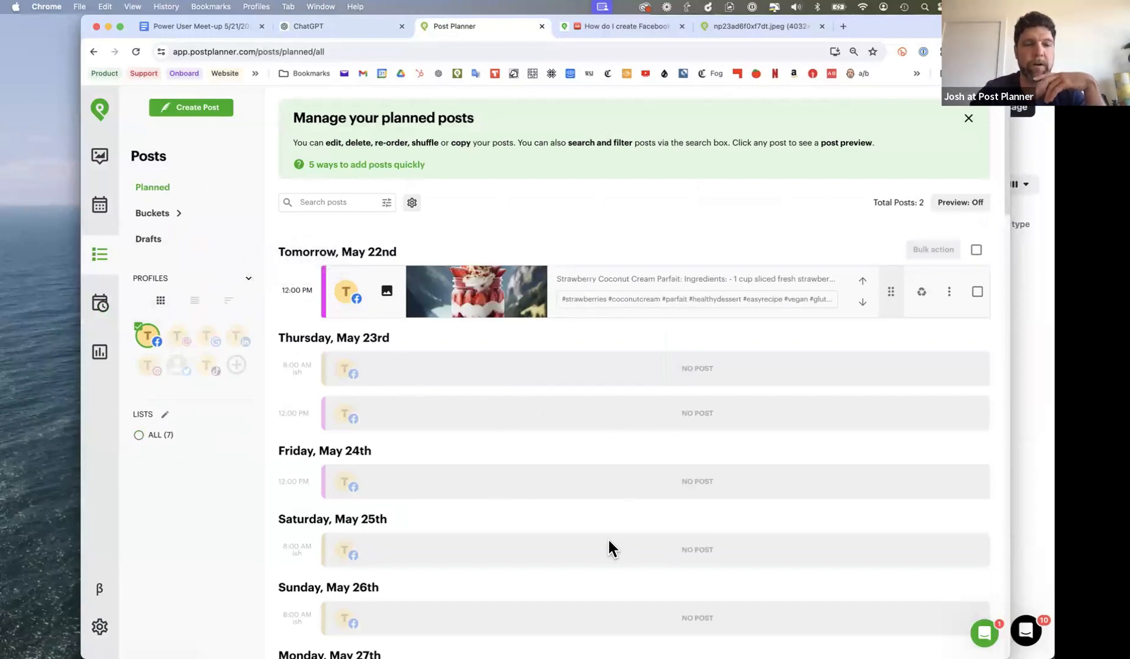
left_click(182, 341)
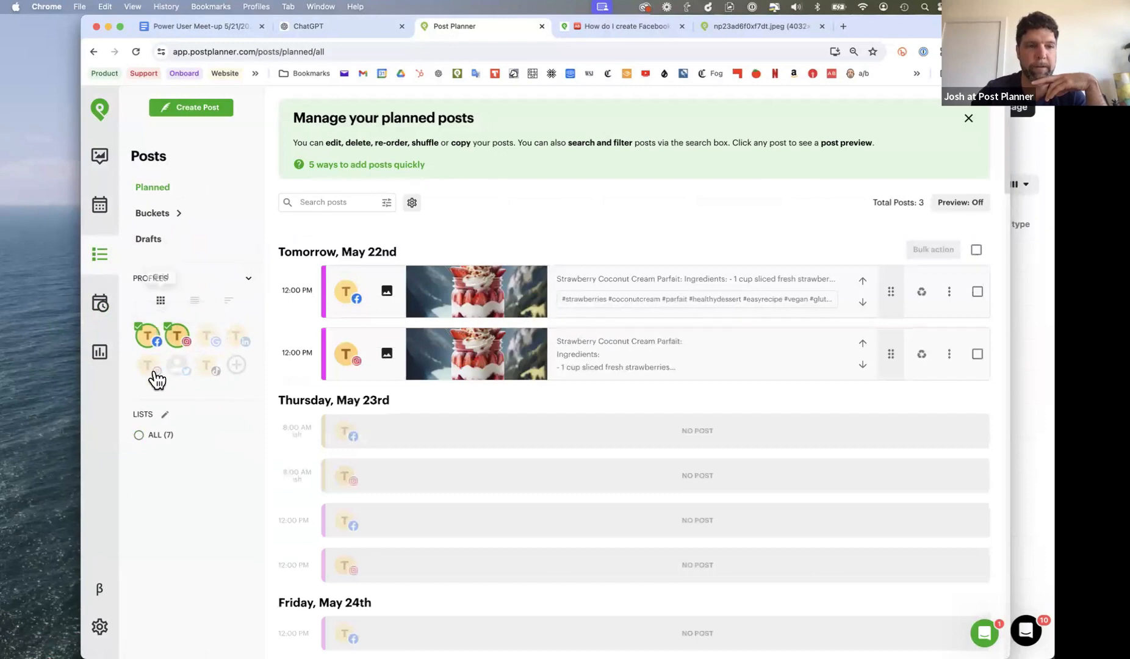
- Show the planned posts for all seven profiles
left_click(138, 434)
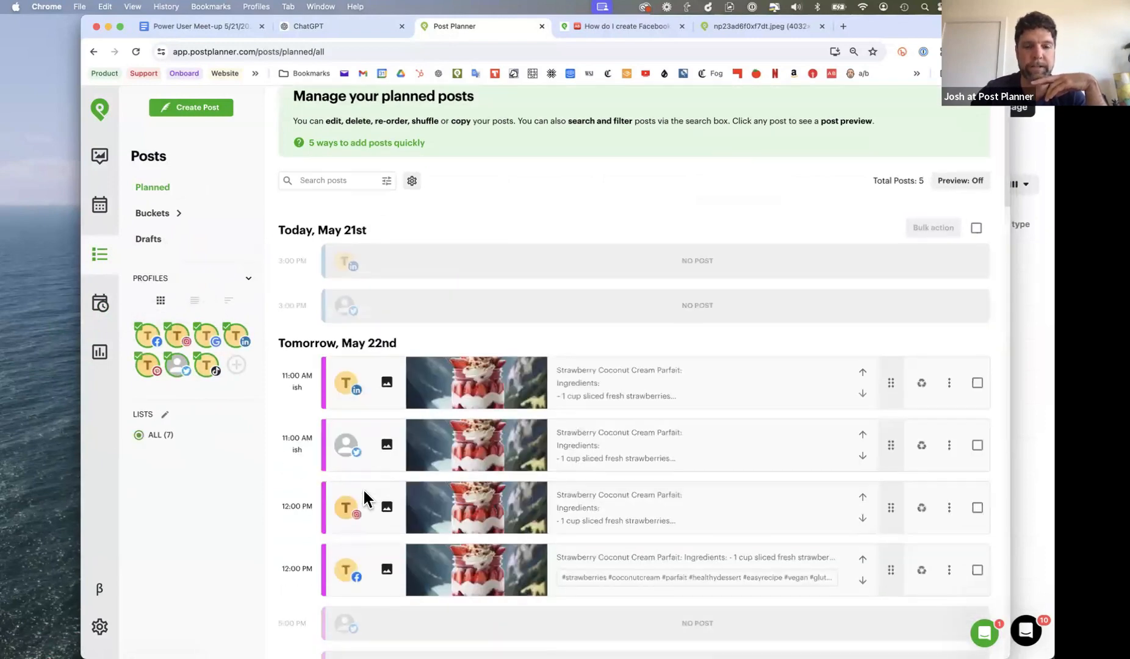
scroll(362, 487, "down", 5)
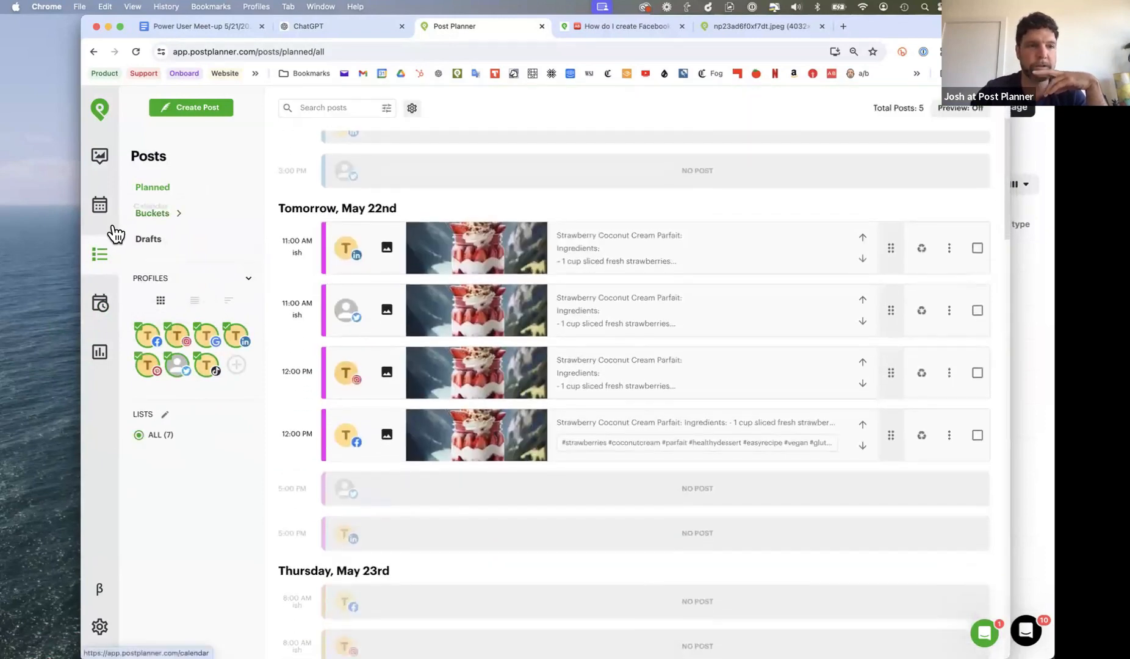
- Open the AI Dessert Recipes bucket and check its posts for the Facebook, Instagram, Twitter and LinkedIn profiles
left_click(156, 214)
left_click(214, 237)
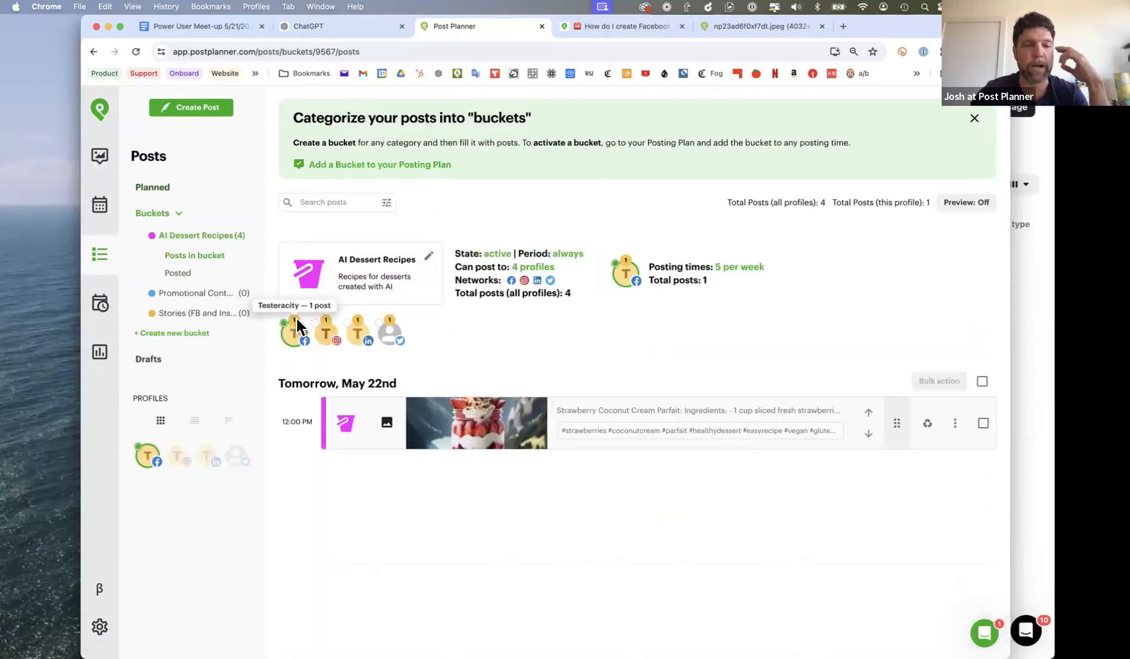
left_click(326, 333)
left_click(390, 334)
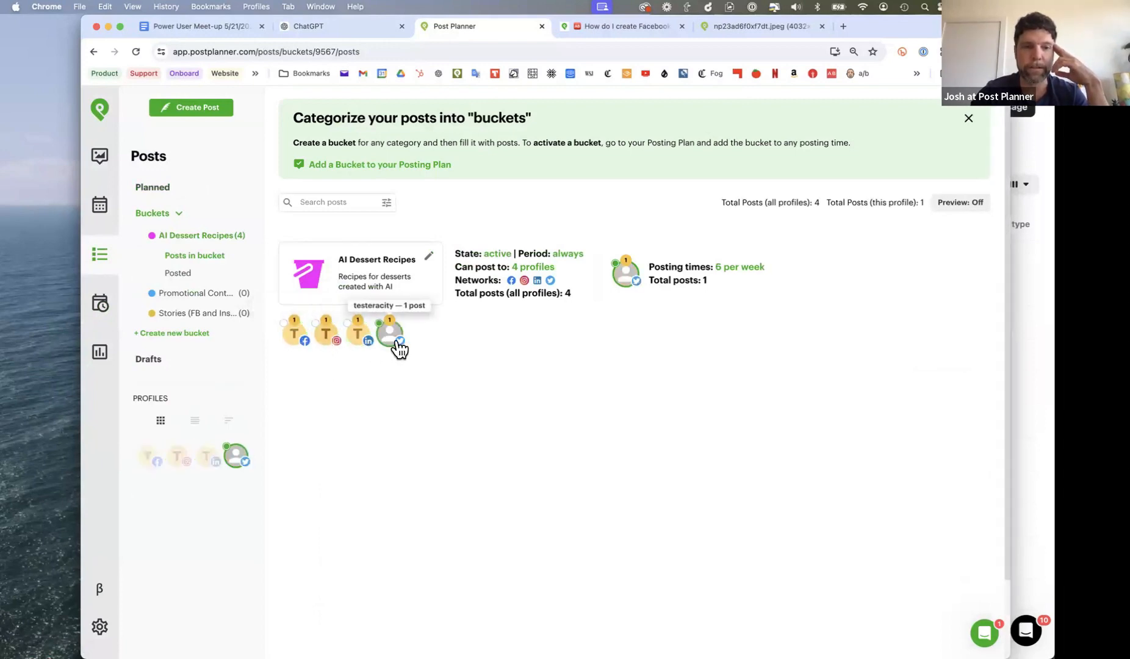
left_click(357, 334)
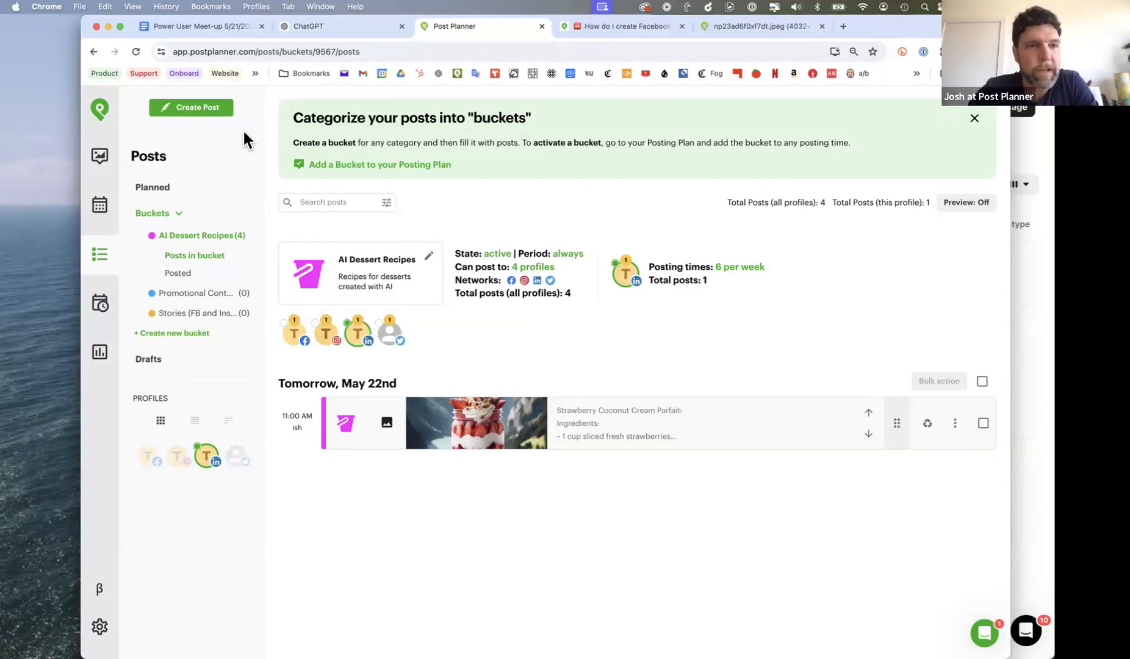
- Start a new single post and browse the AI content prompts in the Social Media Posts category
left_click(211, 117)
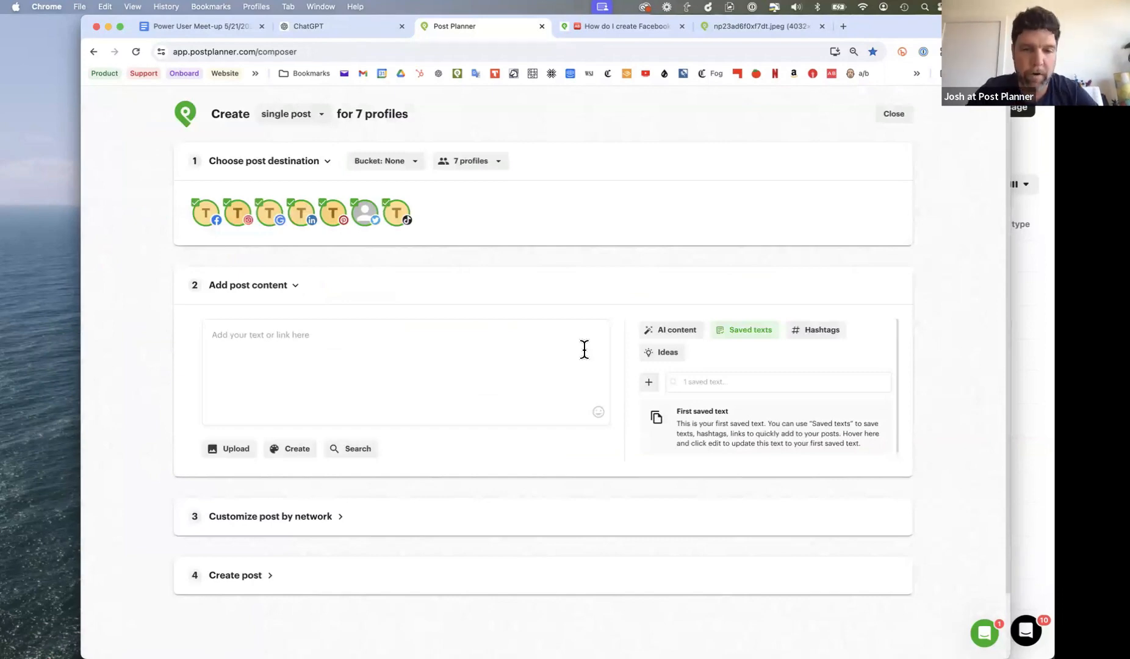
left_click(674, 329)
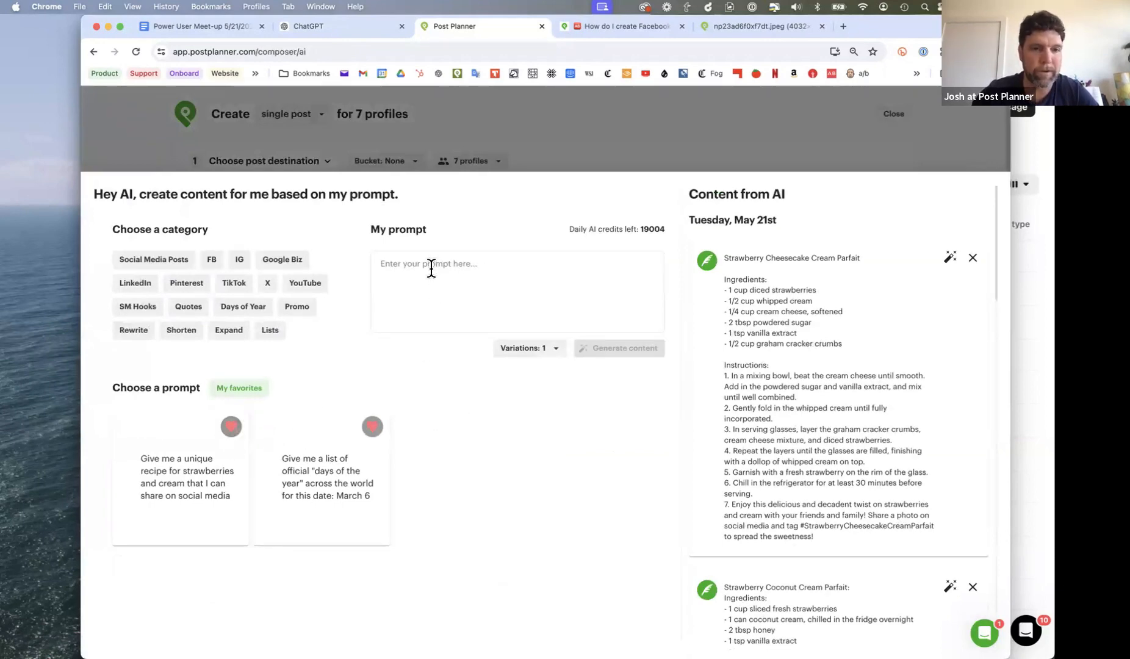
left_click(171, 265)
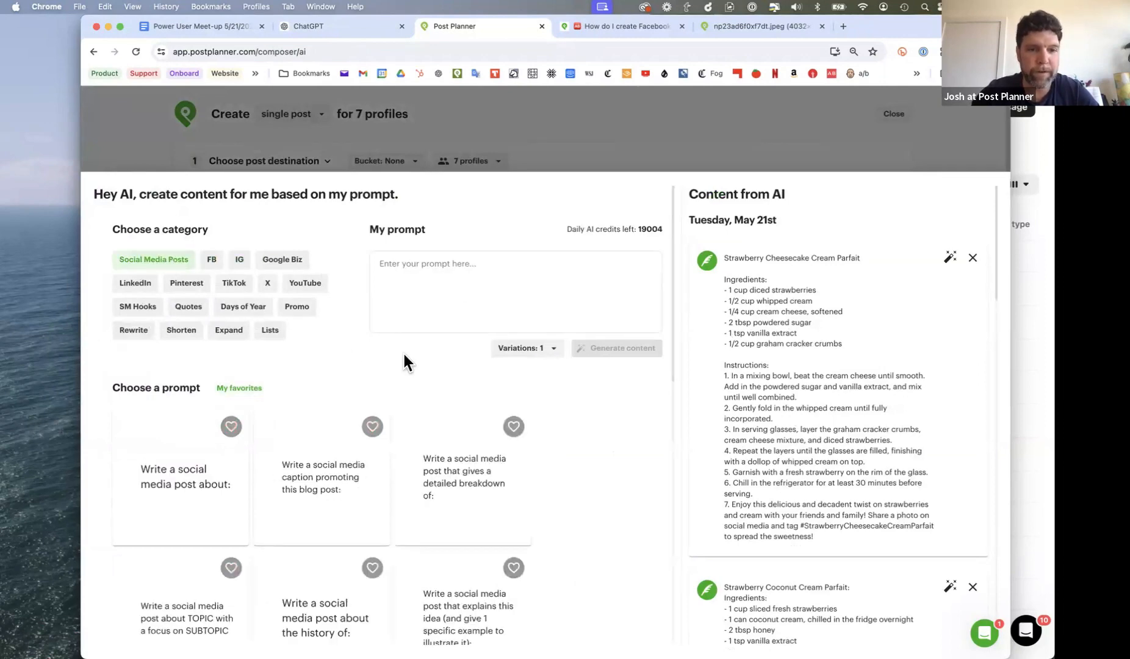
scroll(405, 357, "down", 3)
scroll(405, 362, "down", 4)
scroll(406, 363, "up", 4)
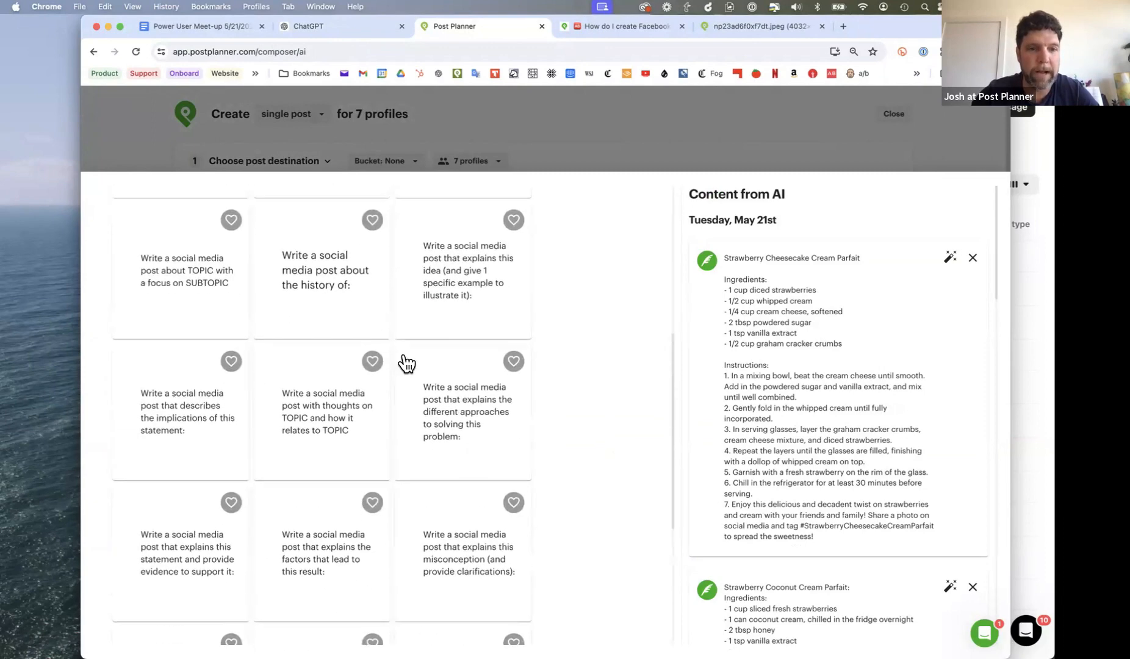
scroll(318, 584, "down", 2)
scroll(318, 584, "down", 5)
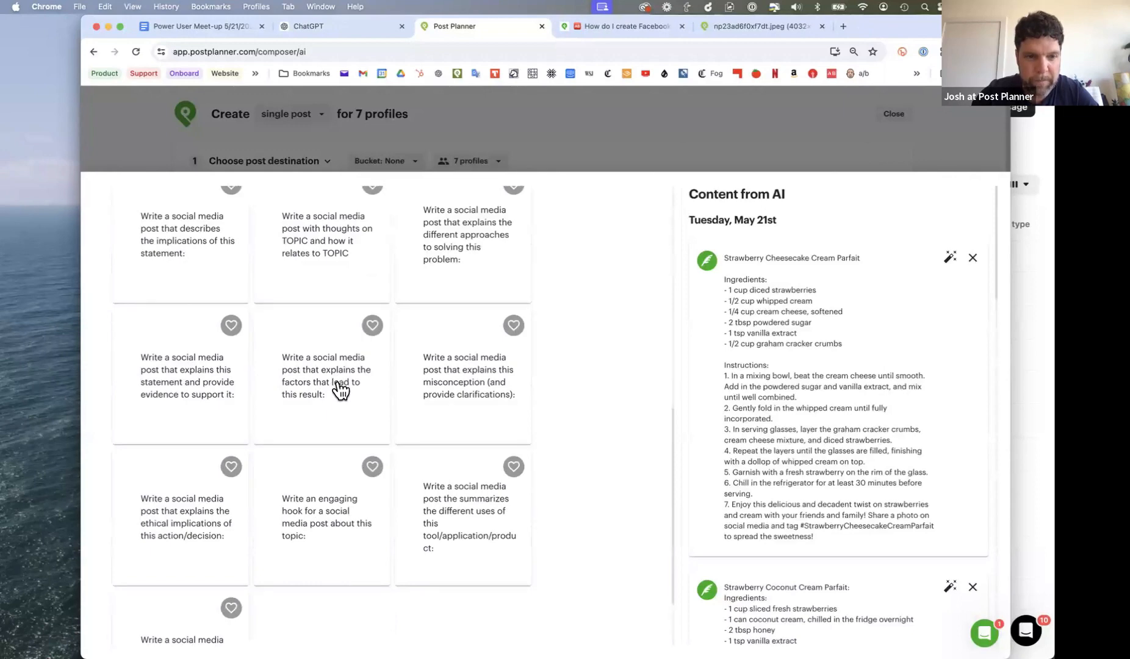
- Generate AI content with the prompt "Write a social media post that explains the factors that lead to being a great dessert chef"
left_click(353, 406)
scroll(560, 329, "up", 7)
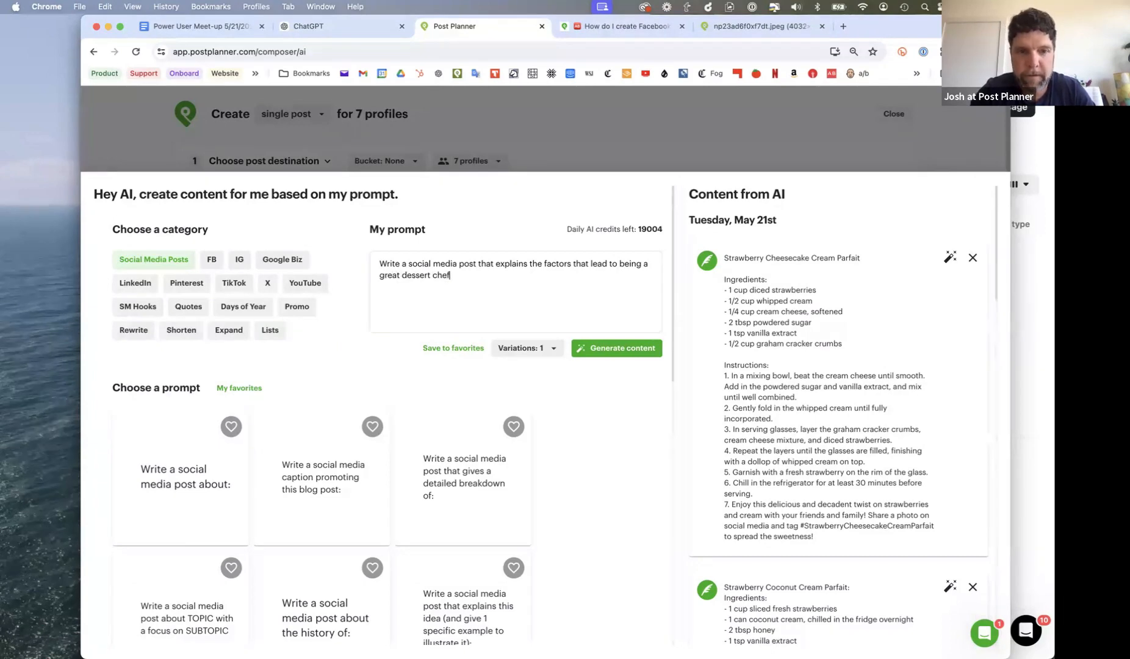
left_click(629, 357)
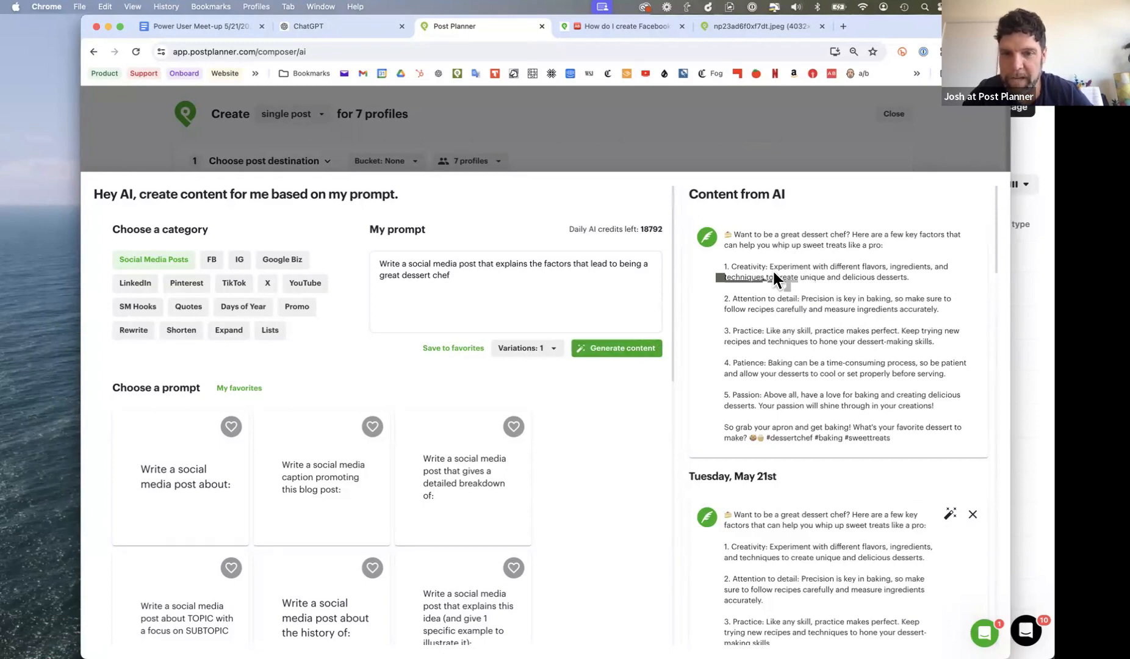
- Copy the generated dessert chef caption into the post content and assign the post to the Promotional Content bucket
left_click(706, 237)
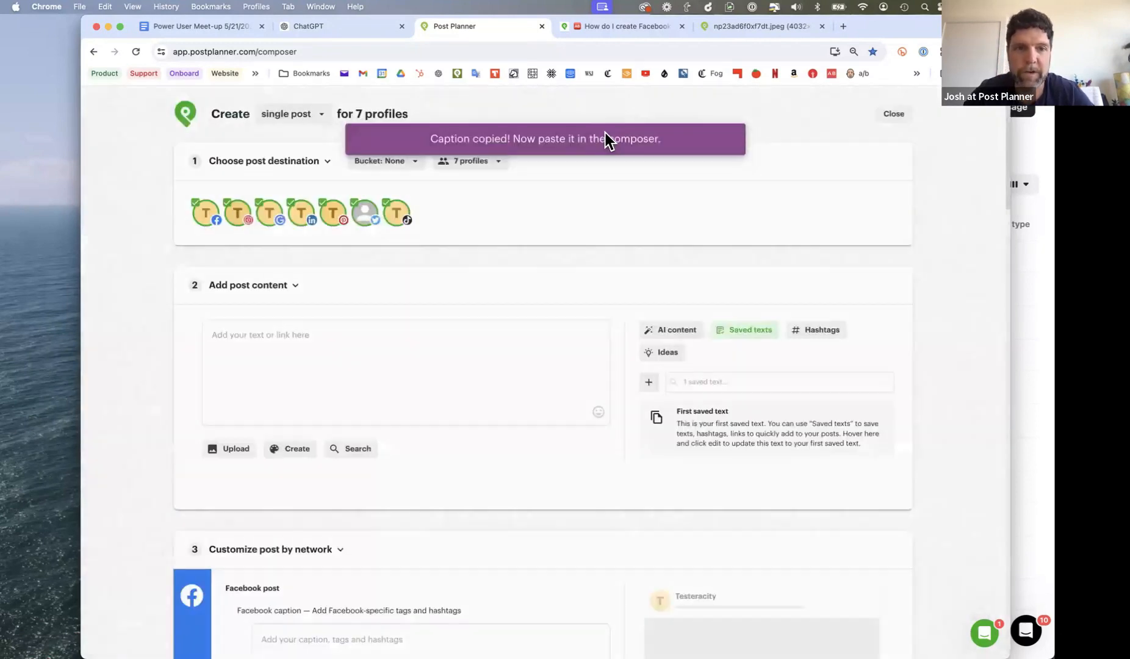
left_click(243, 375)
type("🍰 Want to be a great dessert chef? Here are a few key factors that can help you whip up sweet treats like a pro:  1. Creativity: Experiment with different flavors, ingredients, and techniques to create unique and delicious desserts.  2. Attention to detail: Precision is key in baking, so make sure to follow recipes carefully and measure ingredients accurately.  3. Practice: Like any skill, practice makes perfect. Keep trying new recipes and techniques to hone your dessert-making skills.  4. Patience: Baking can be a time-consuming process, so be patient and allow your desserts to cool or set properly before serving.  5. Passion: Above all, have a love for baking and creating delicious desserts. Your passion will shine through in your creations!  So grab your apron and get baking! What's your favorite dessert to make? 🍪🧁 #dessertchef #baking #sweettreats")
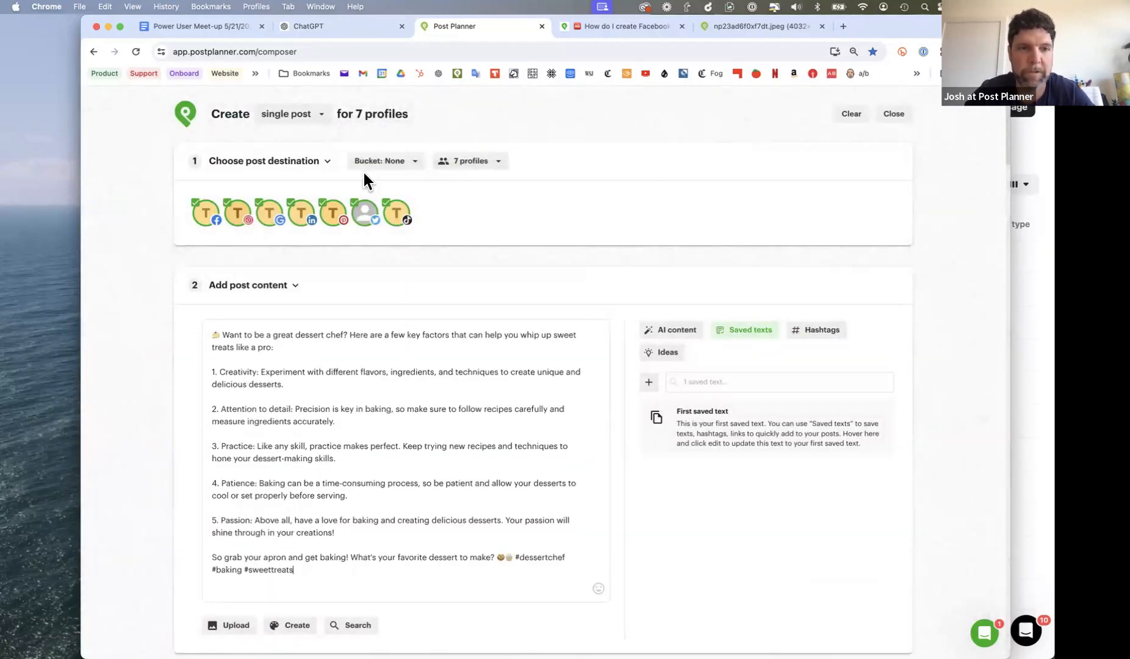
left_click(402, 164)
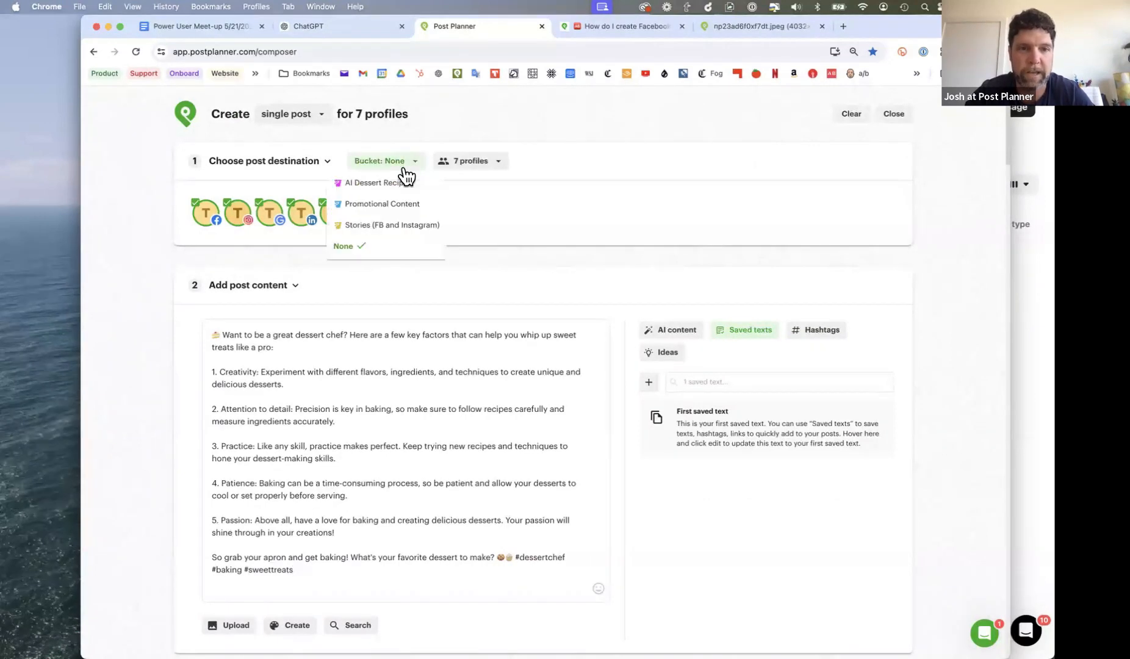
left_click(387, 210)
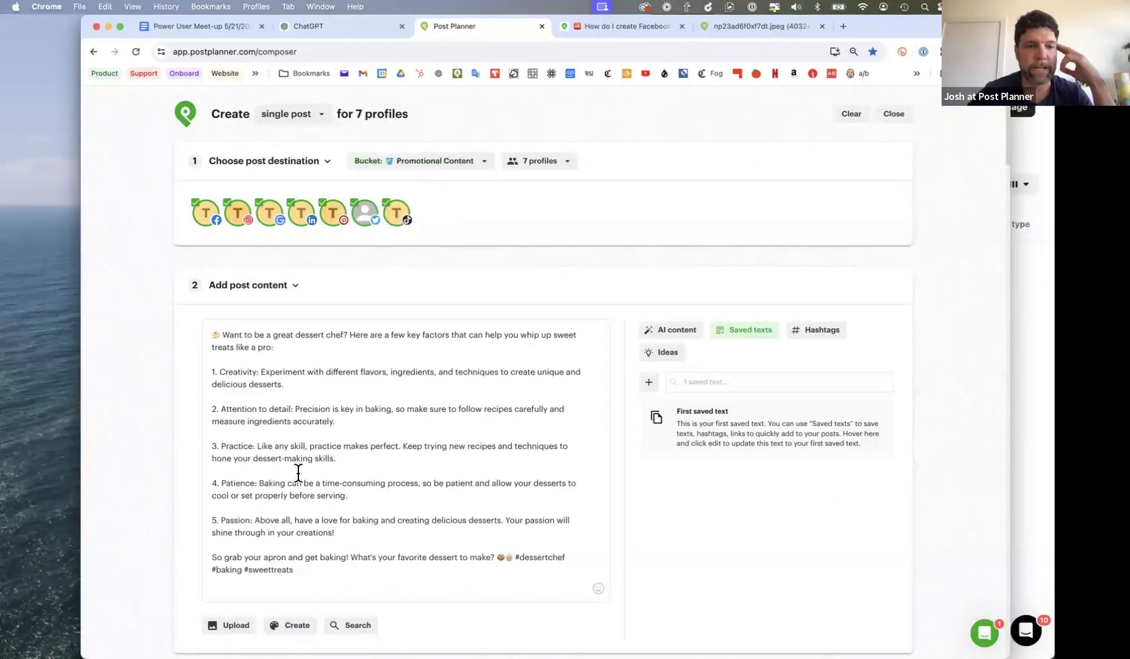
- Reopen the AI content generator and look through the FB, Pinterest, Quotes and Days of Year prompts
scroll(298, 473, "down", 1)
scroll(298, 473, "down", 2)
left_click(674, 251)
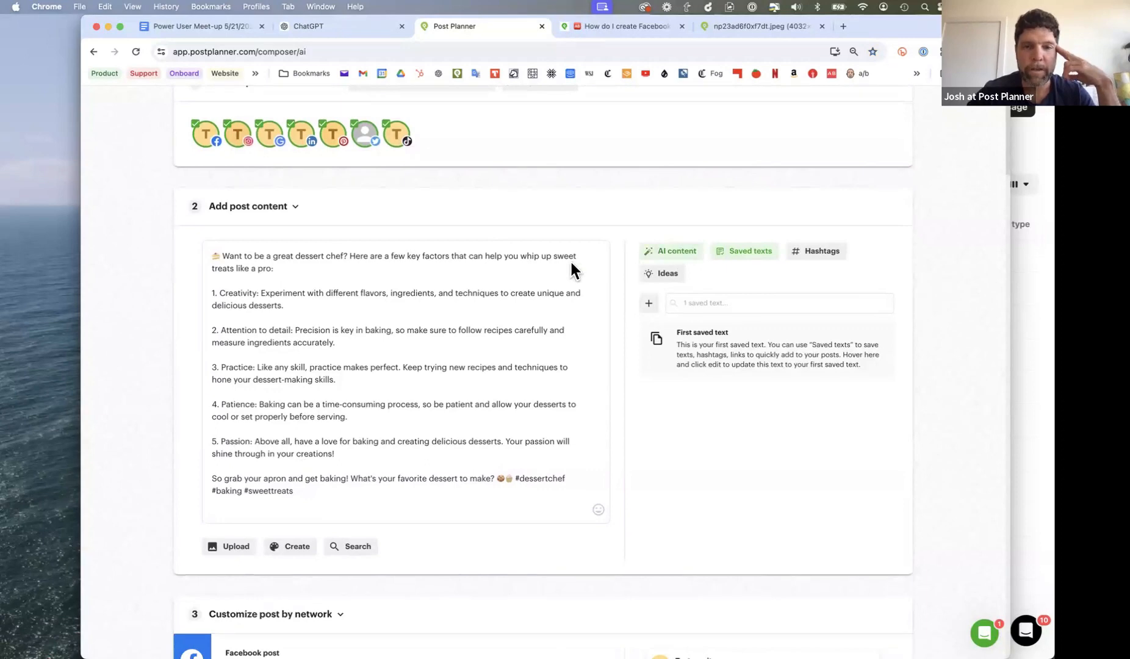
left_click(211, 259)
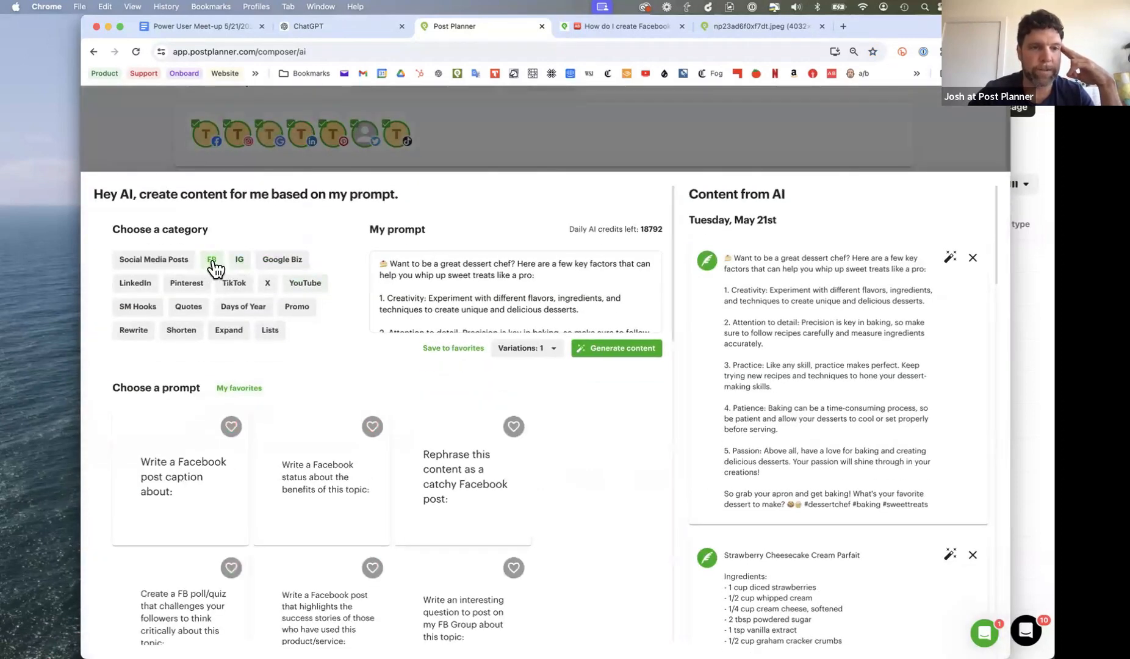
left_click(194, 285)
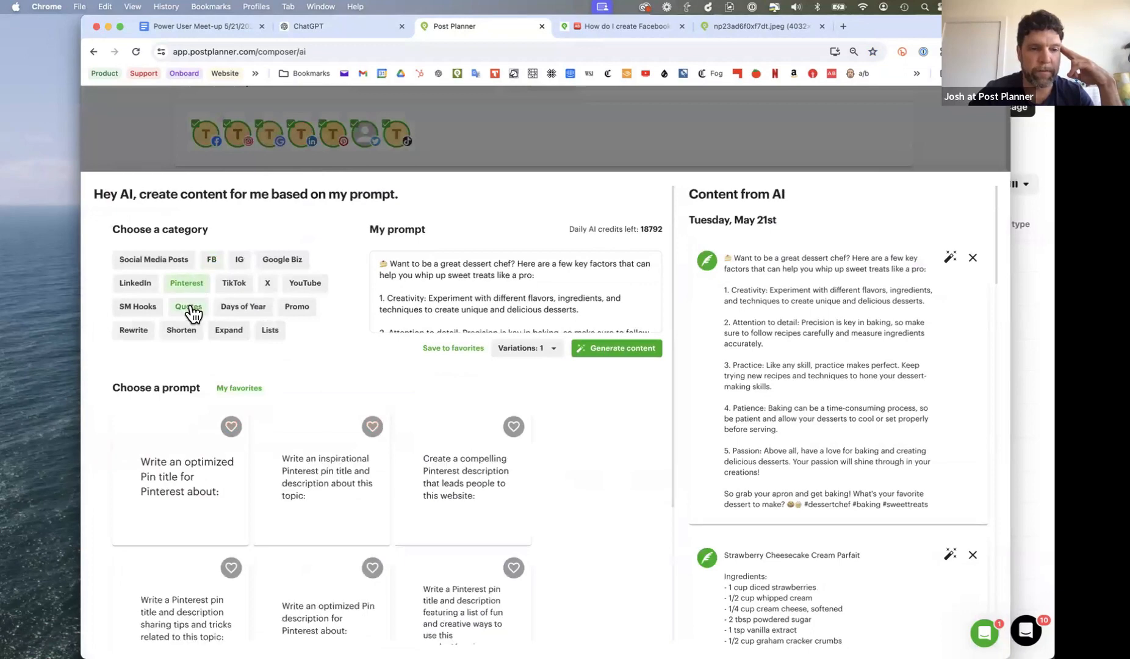
left_click(186, 311)
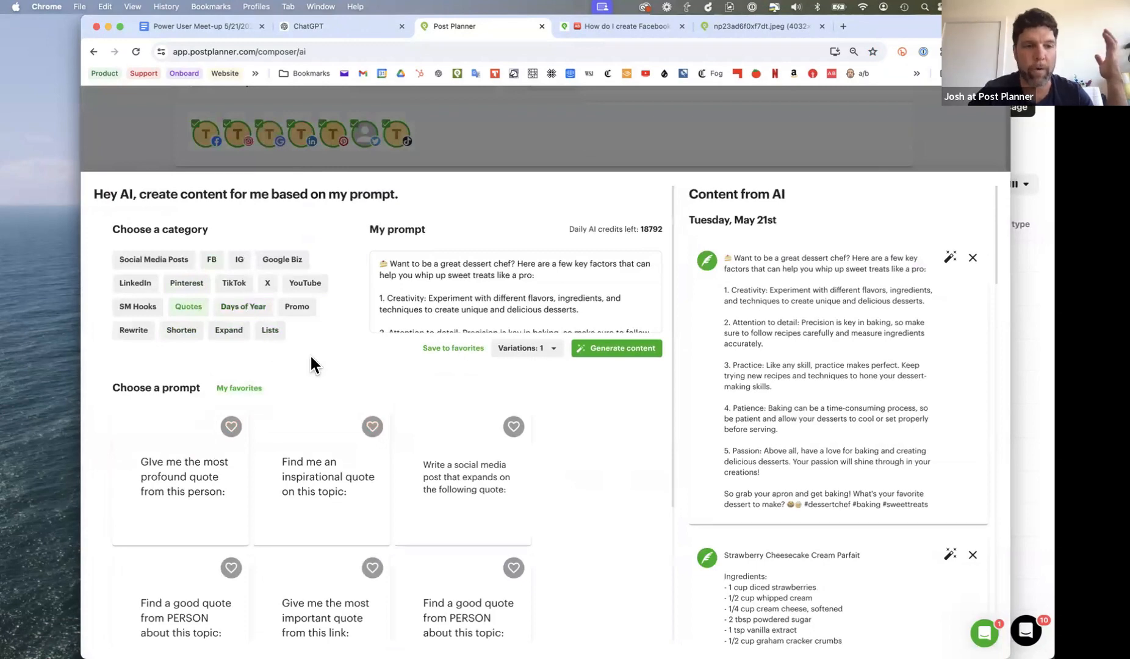
left_click(243, 306)
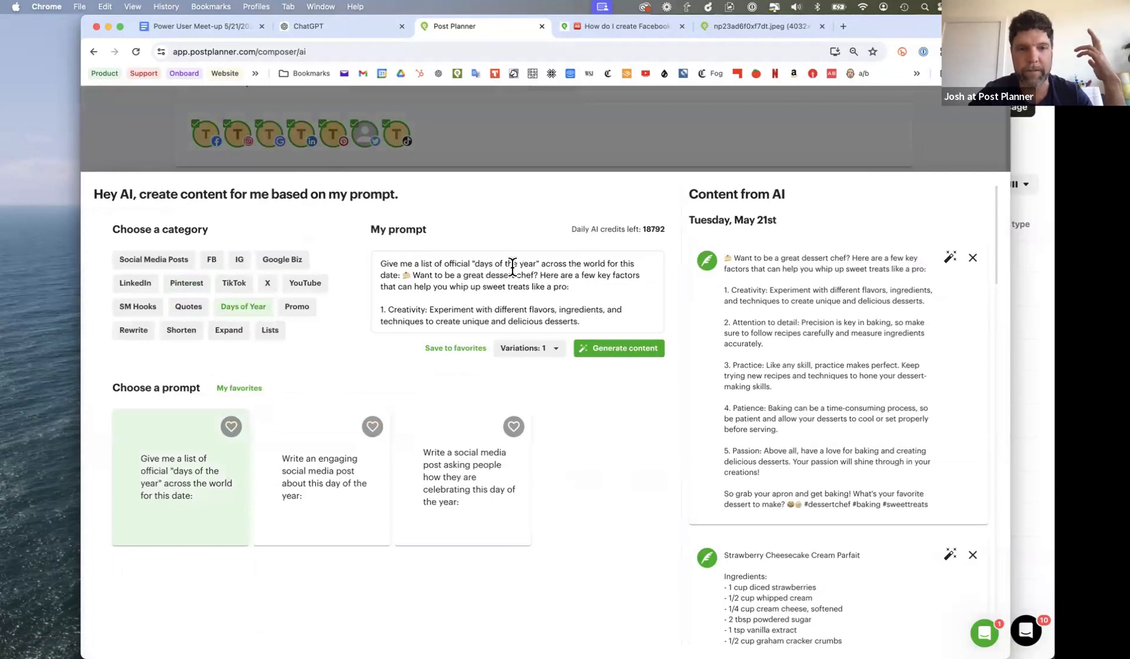
- Try the prompt for a list of official "days of the year" for a date, and clear the prompt text
scroll(512, 299, "down", 3)
scroll(512, 300, "up", 2)
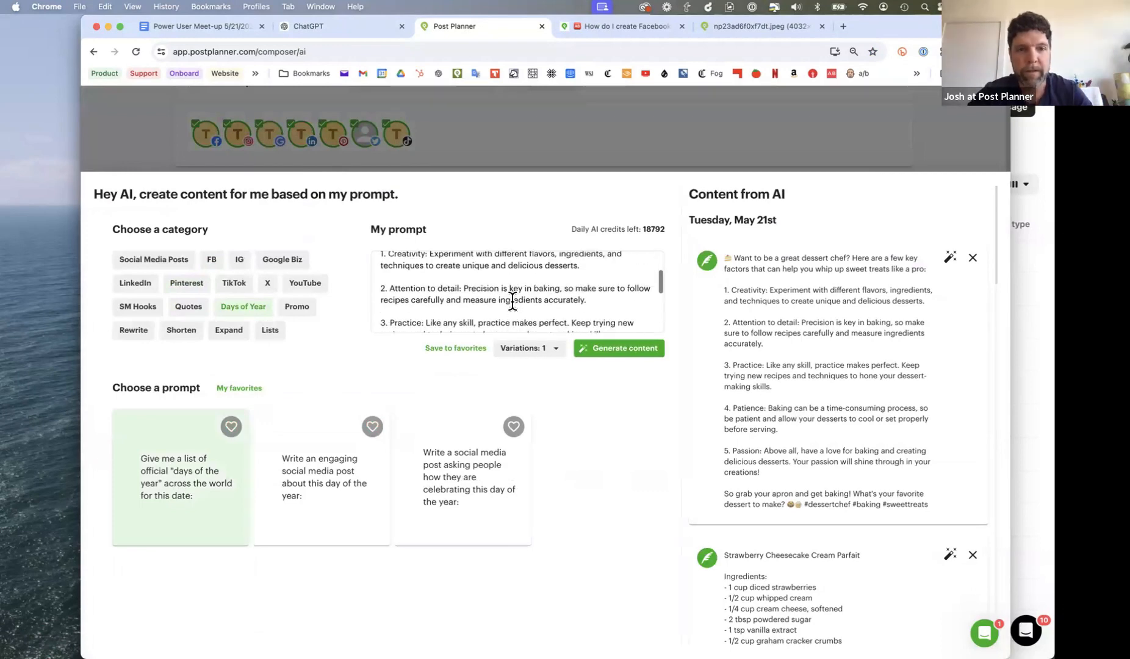
key("super+a")
key("BackSpace")
left_click(173, 496)
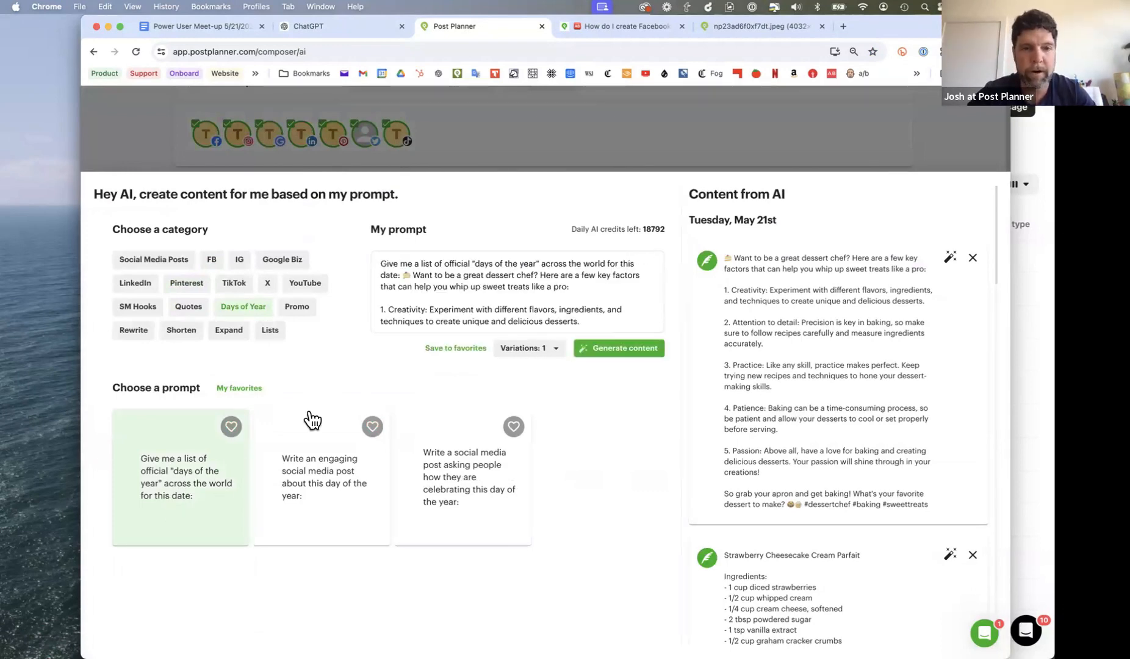
left_click(500, 305)
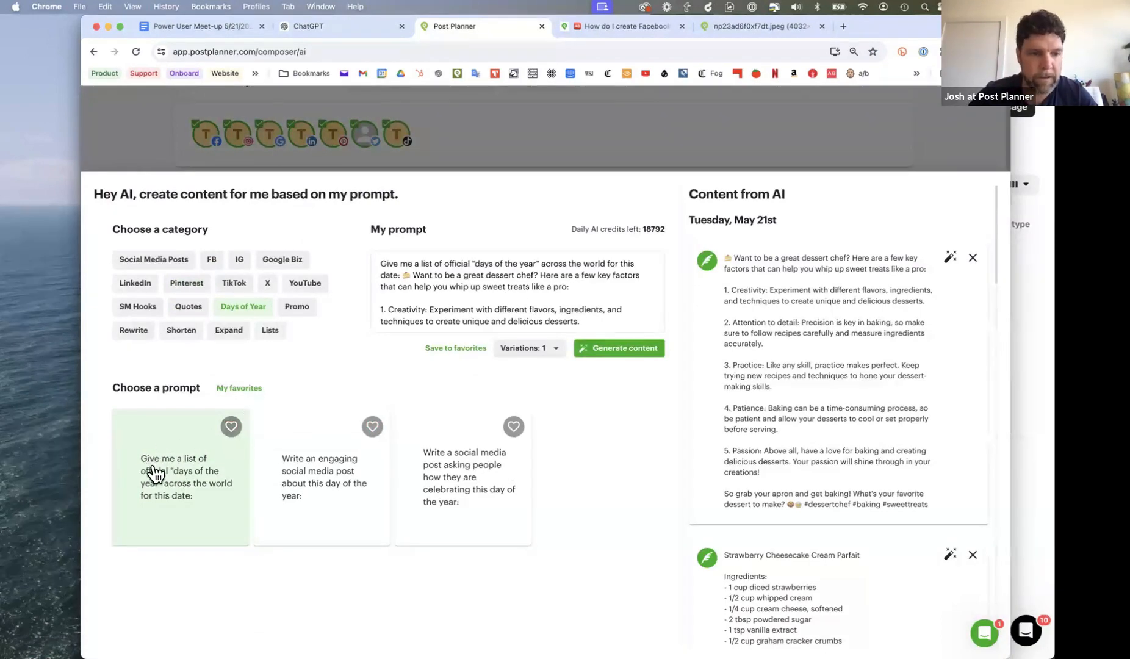
key("super+a")
key("BackSpace")
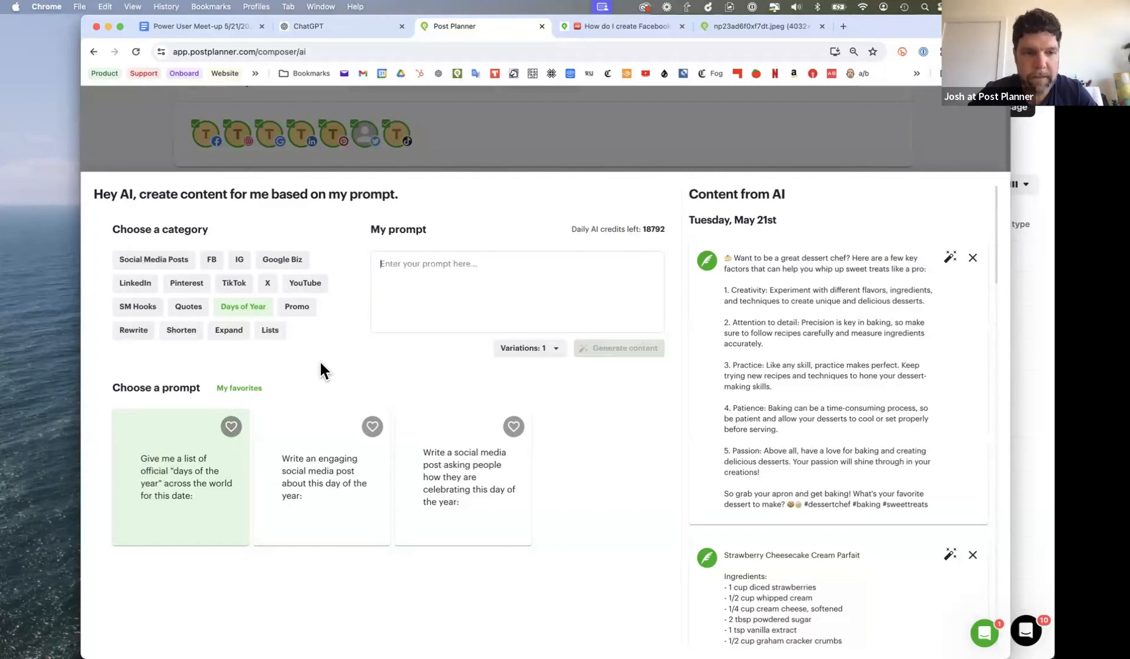
- Apply the prompt for an engaging social media post about this day of the year and delete the caption text following it
left_click(310, 473)
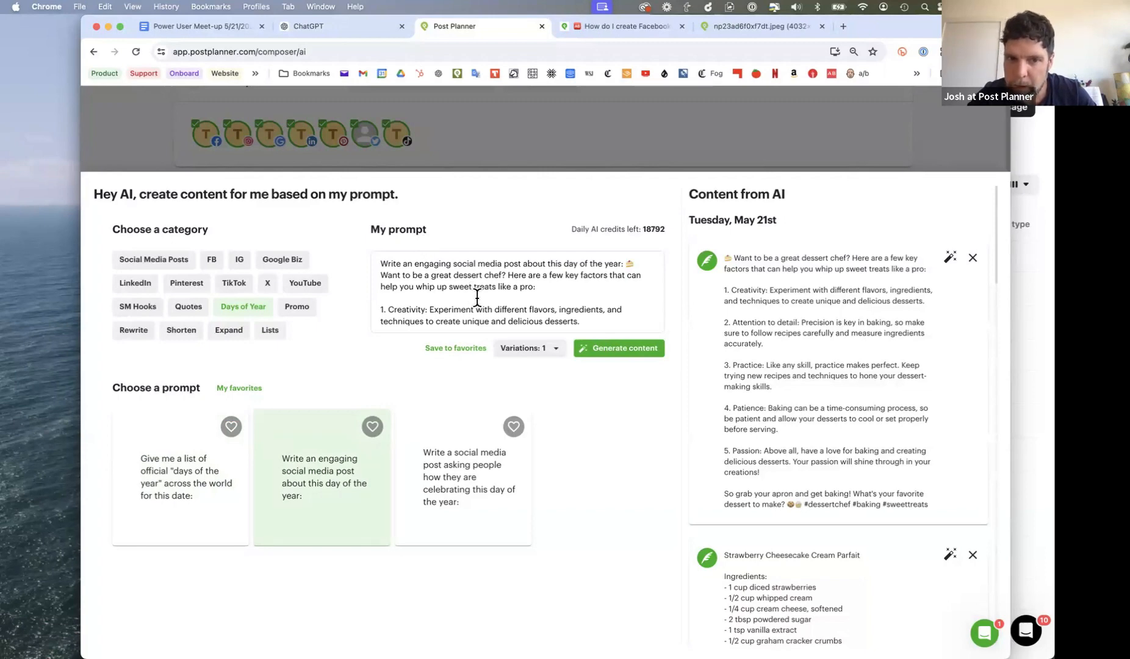
scroll(522, 297, "down", 5)
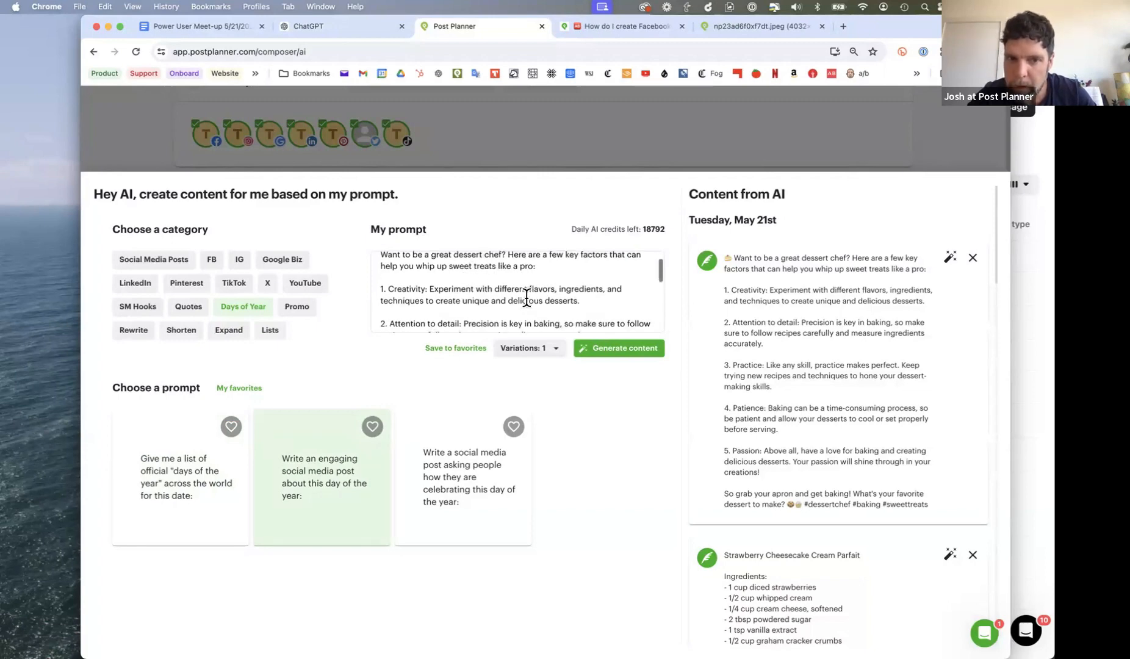
scroll(524, 298, "up", 8)
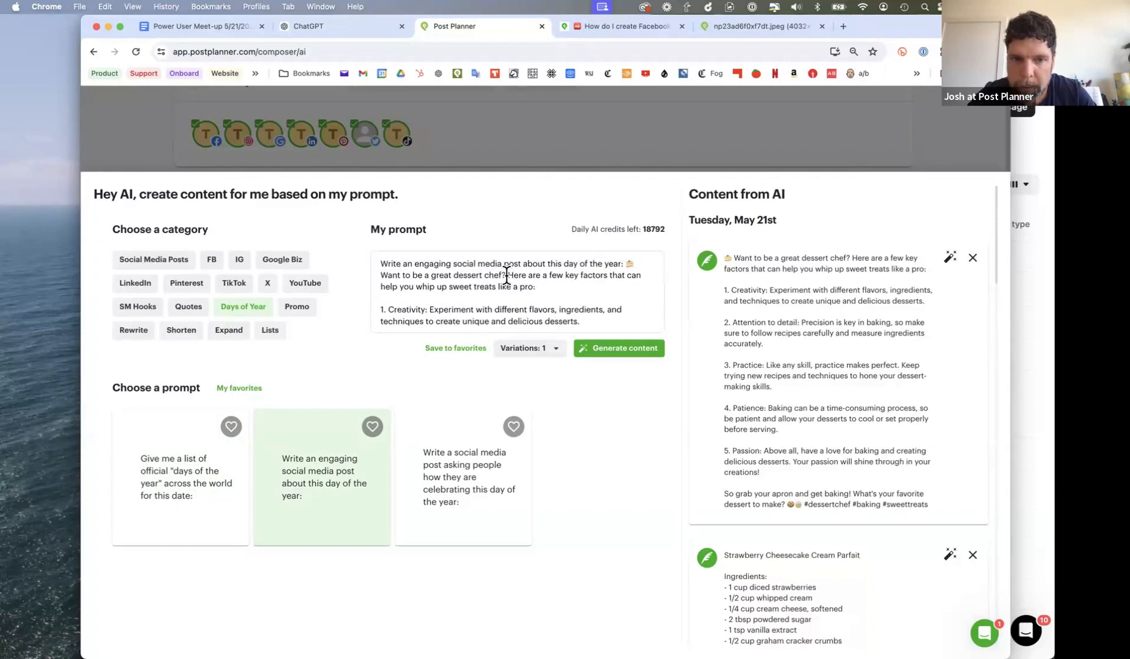
left_click_drag(507, 274, 511, 309)
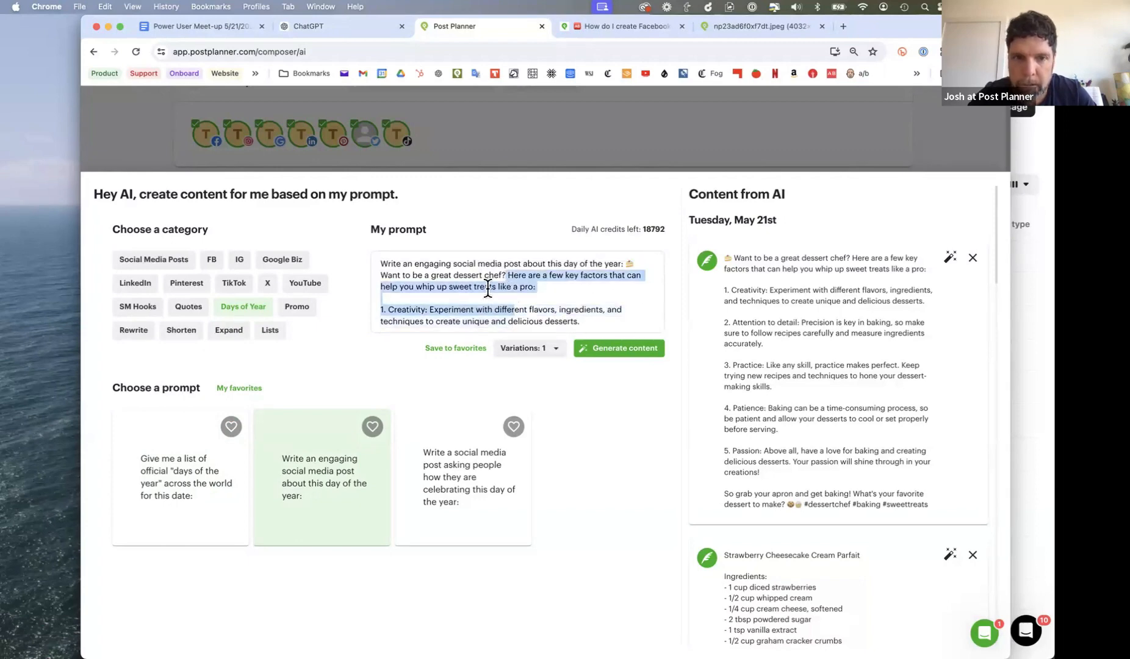
left_click(381, 277)
left_click_drag(387, 292, 403, 444)
key("BackSpace")
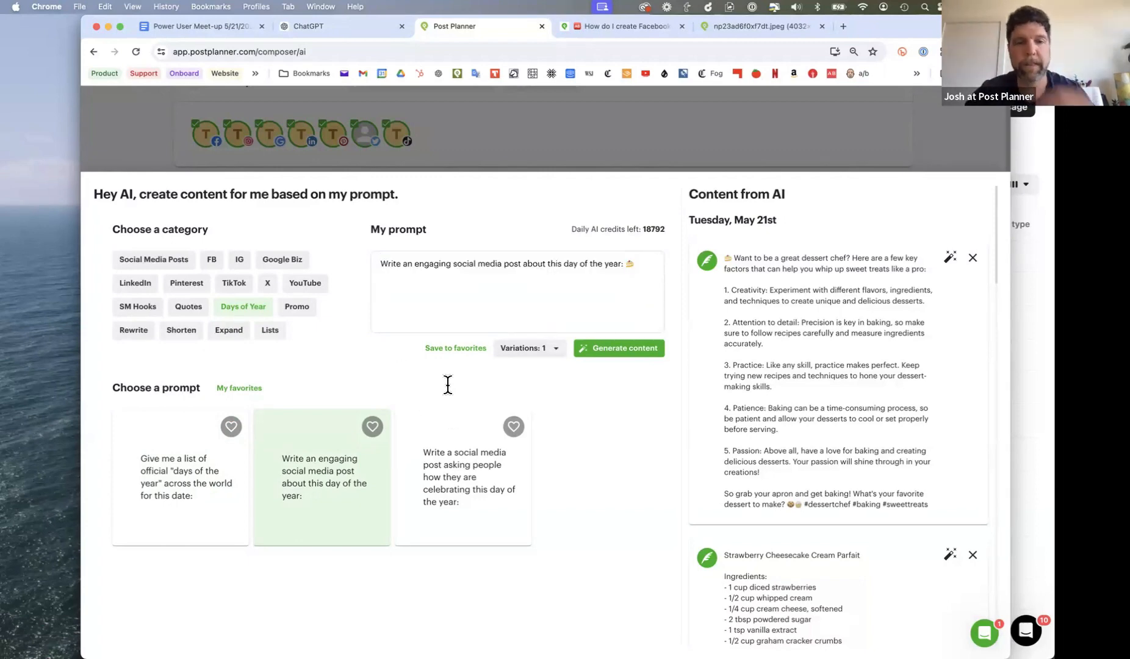
- Apply the Days of Year prompt asking people how they are celebrating this day of the year
left_click(196, 491)
left_click(487, 472)
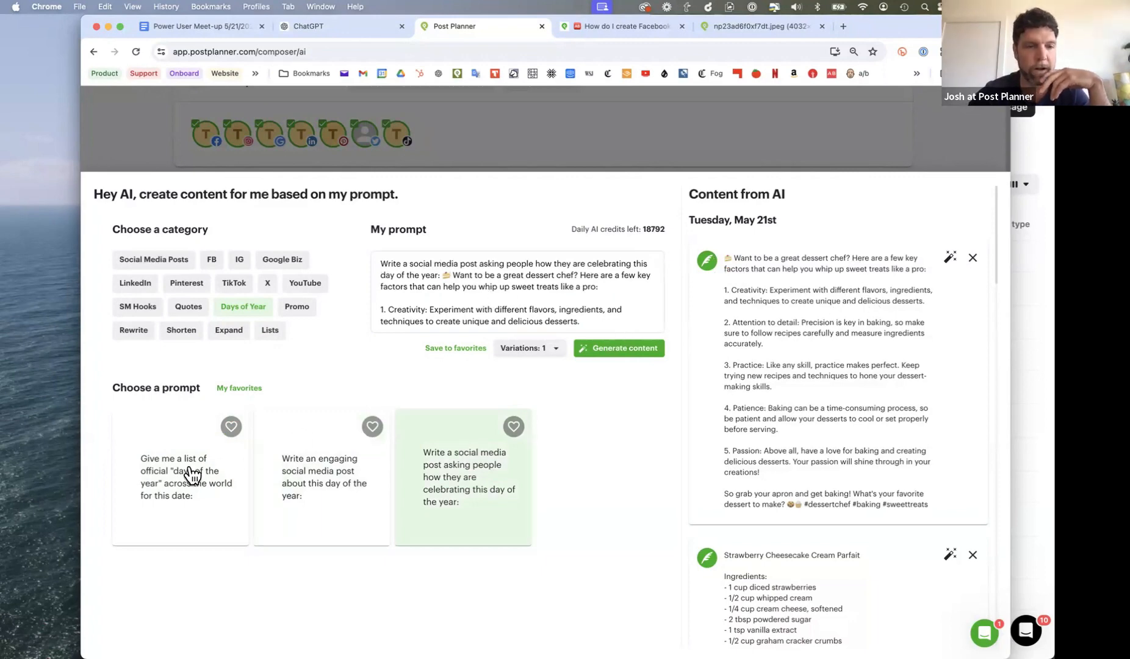
- Look at the Promo prompts and the favorite prompts in the AI content generator, and return to the post composer
left_click(298, 312)
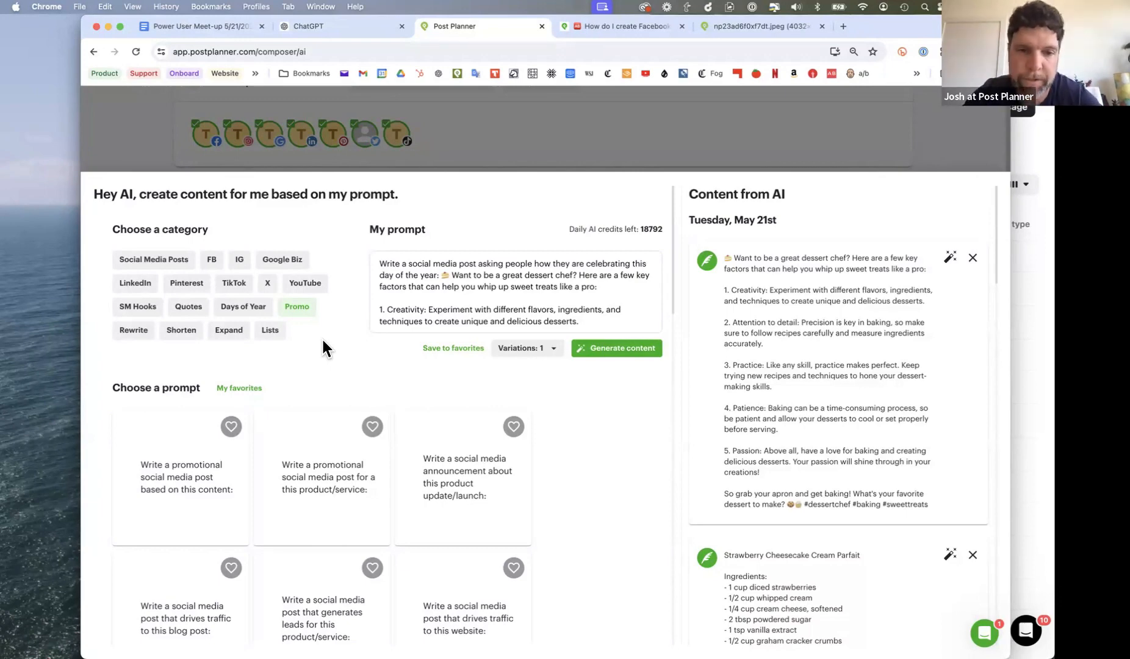
left_click(551, 136)
scroll(733, 138, "up", 3)
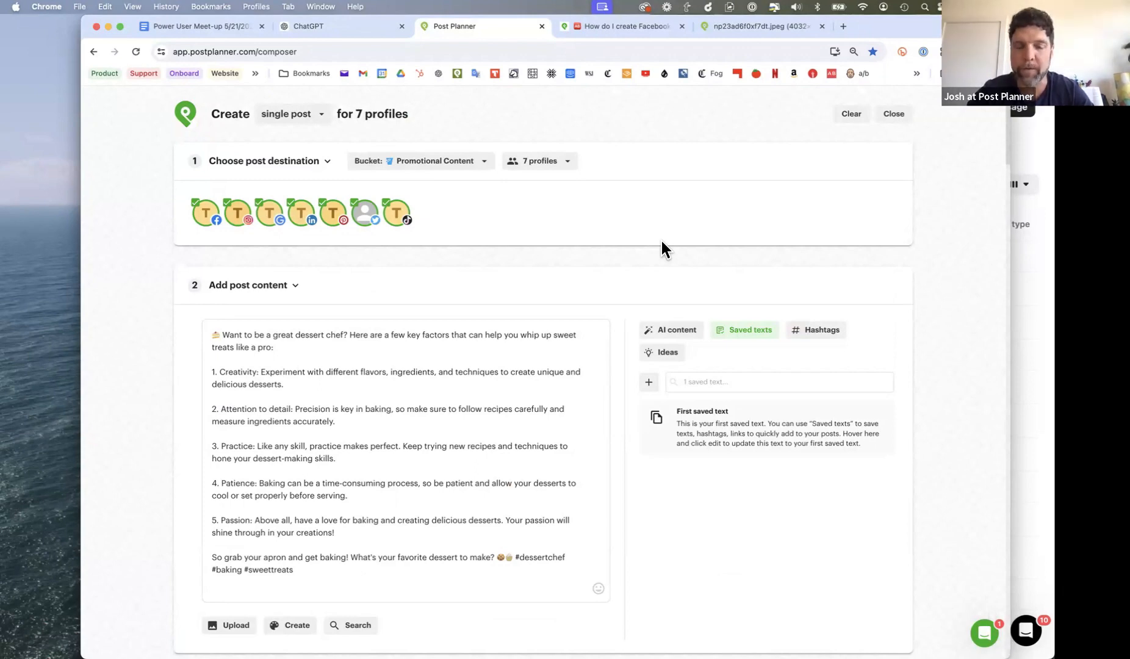
left_click(669, 332)
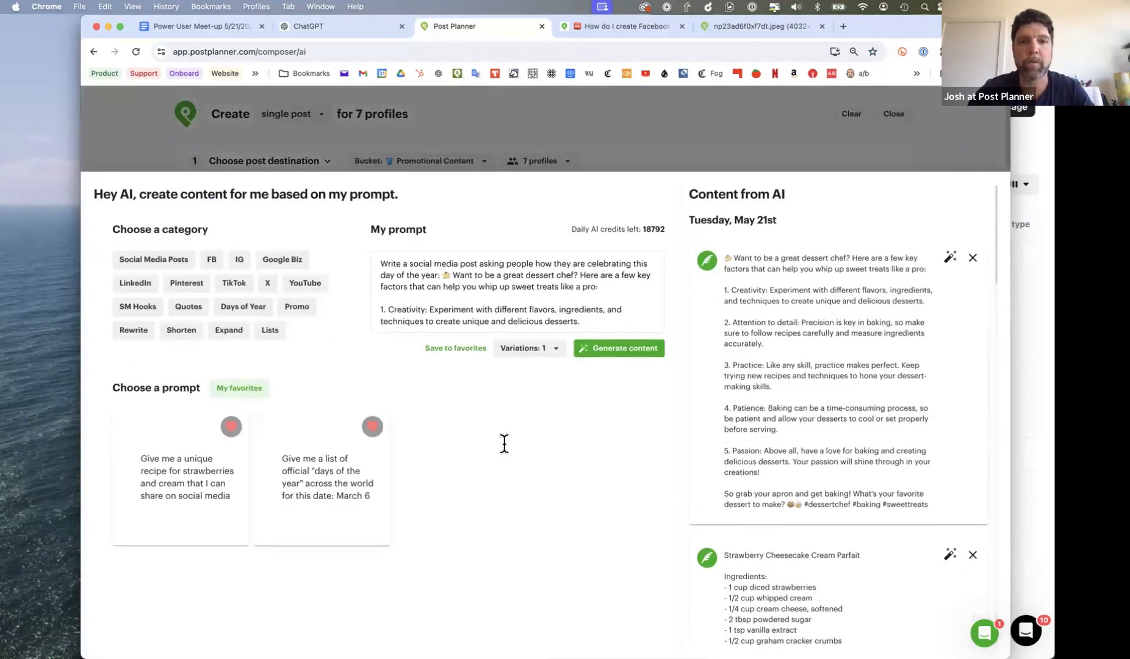
left_click(653, 124)
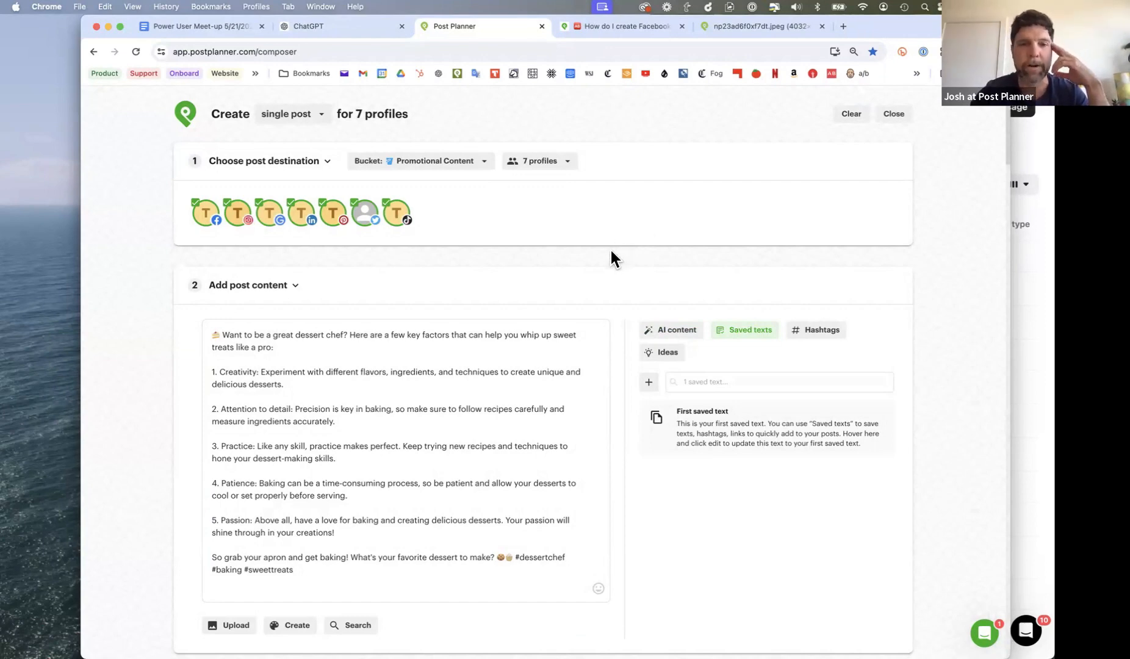
- Add the Expand prompt about providing evidence for a statement in a social media post to the favorites, check the favorite prompts, and return to the composer
left_click(679, 330)
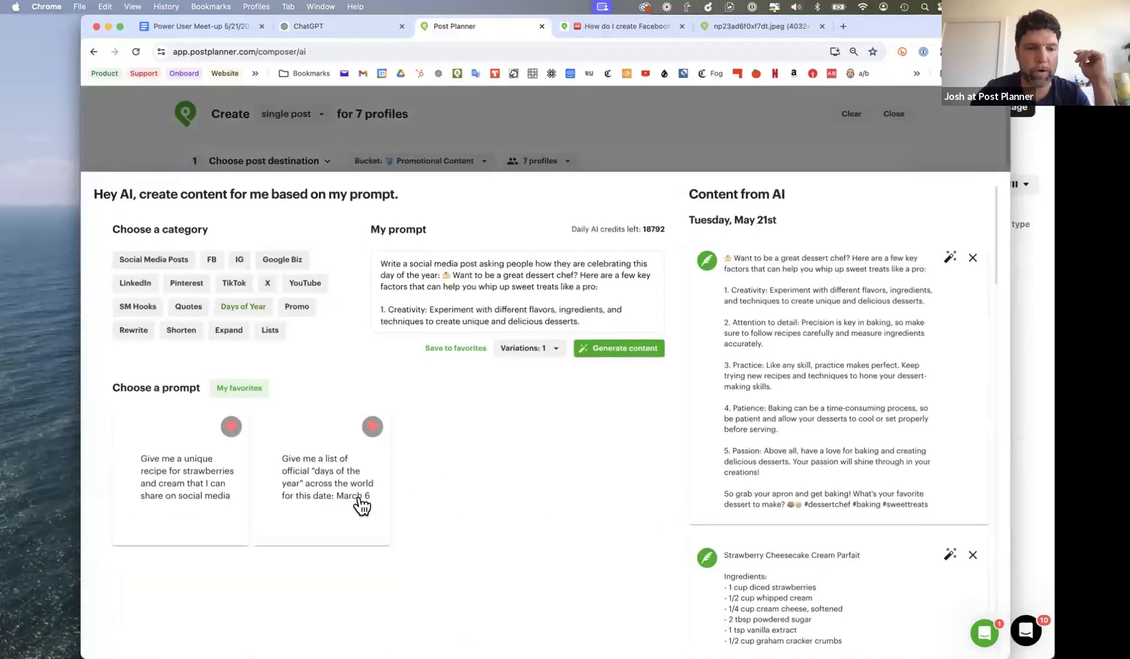
left_click(228, 330)
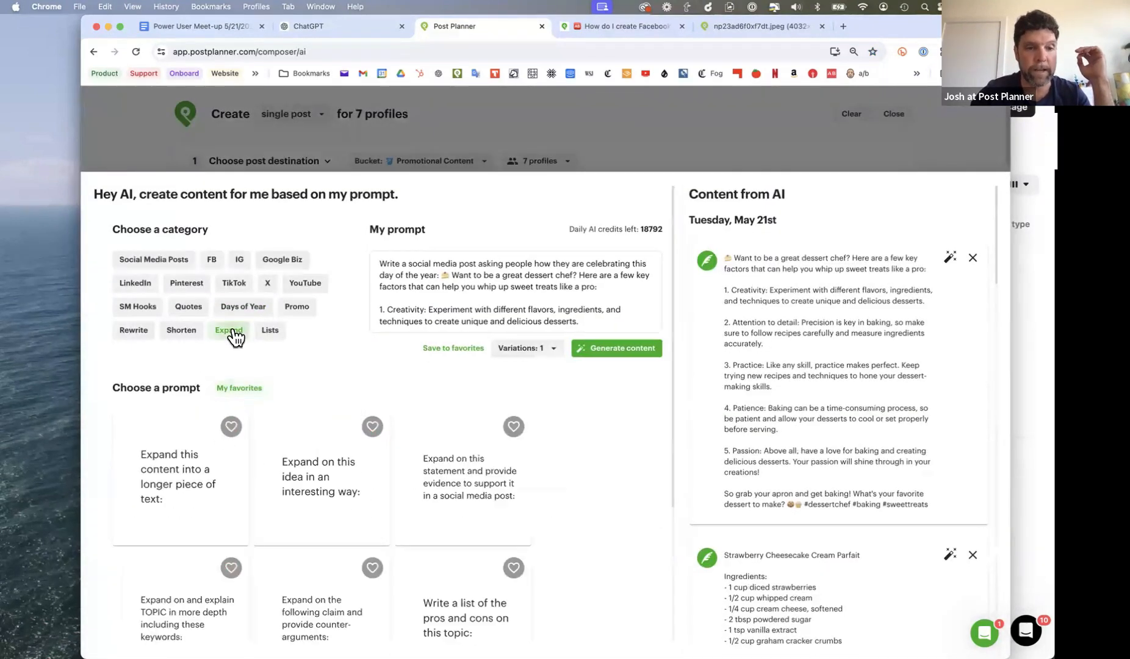
left_click(513, 427)
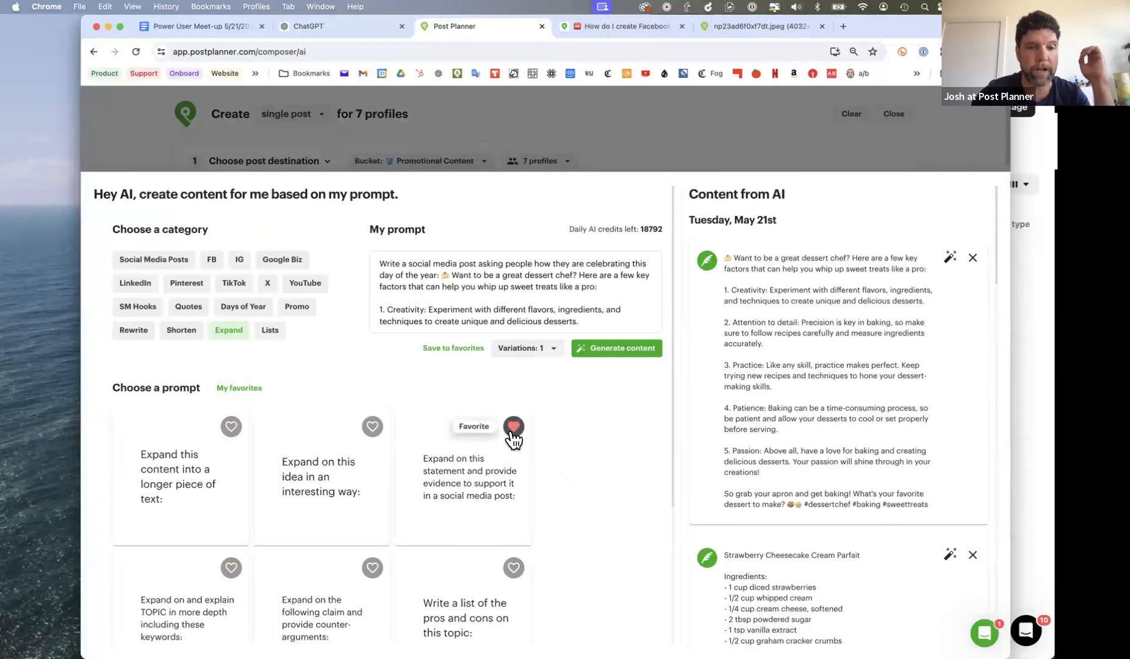
left_click(231, 389)
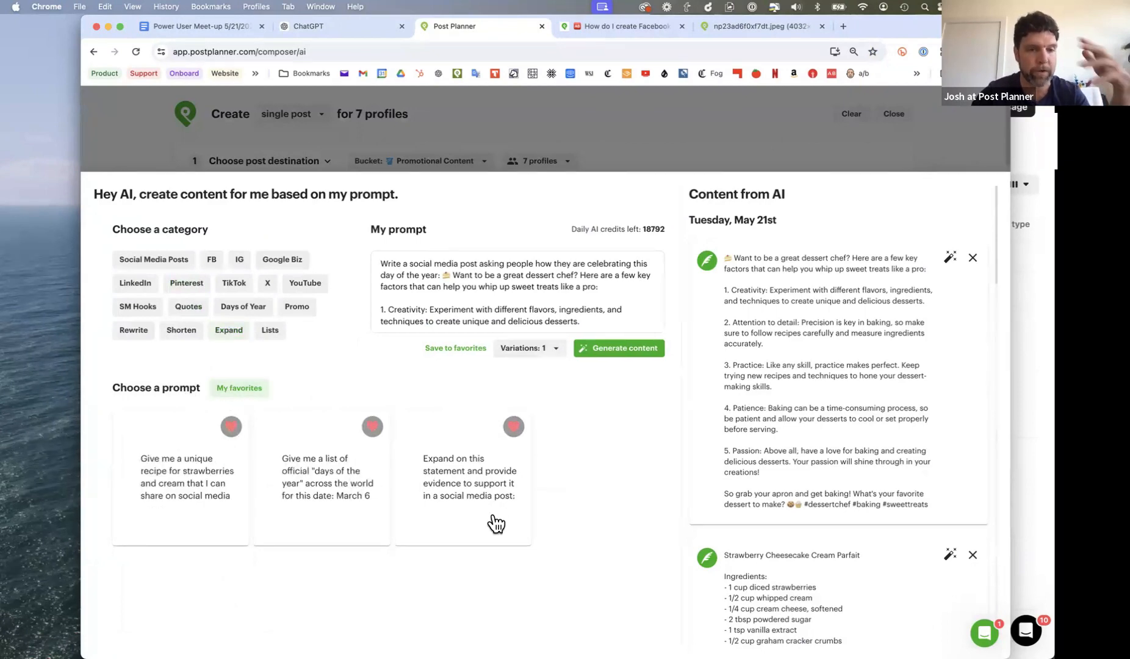
left_click(624, 126)
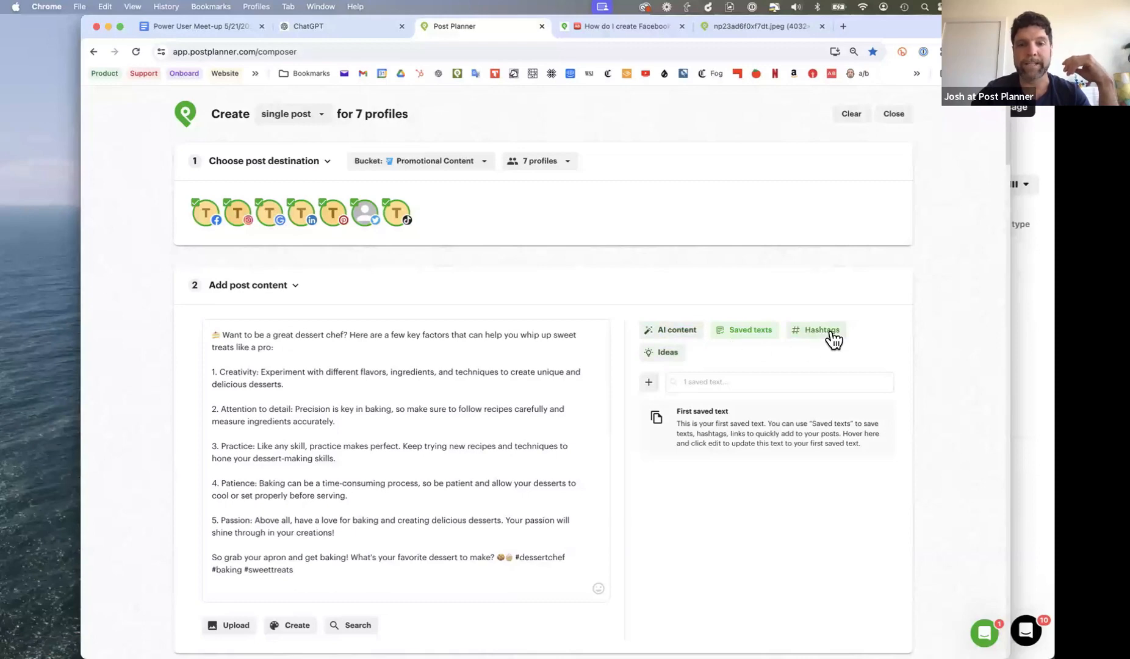
- Delete the entire dessert chef caption from the post content
left_click(441, 371)
key("ctrl+a")
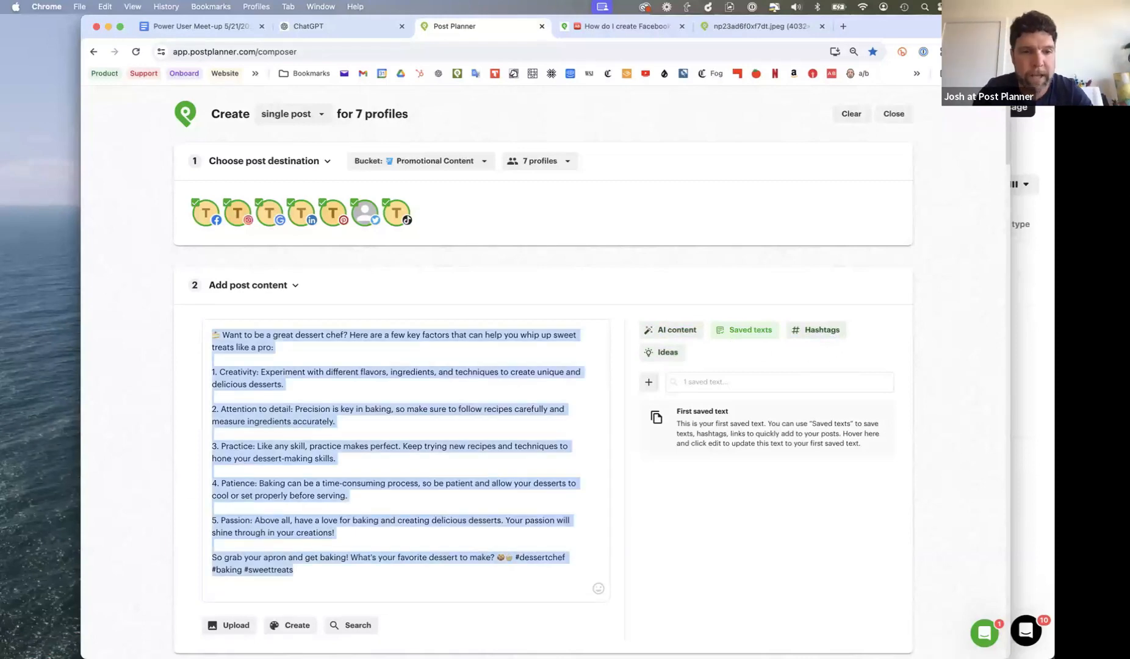
key("BackSpace")
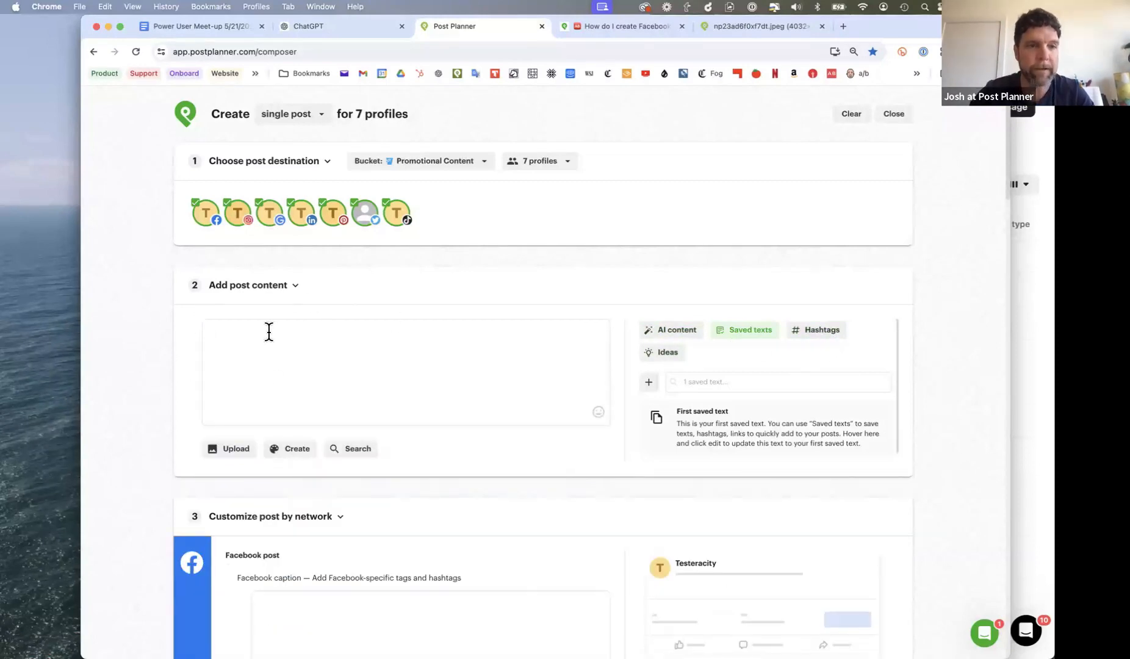
mouse_move(869, 425)
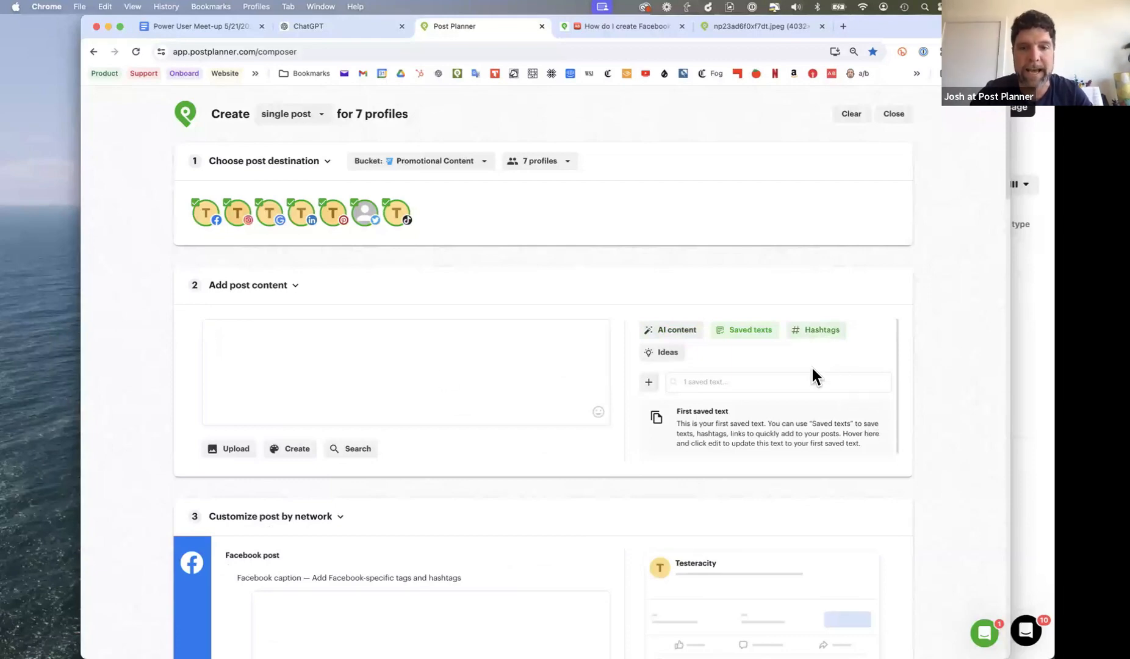